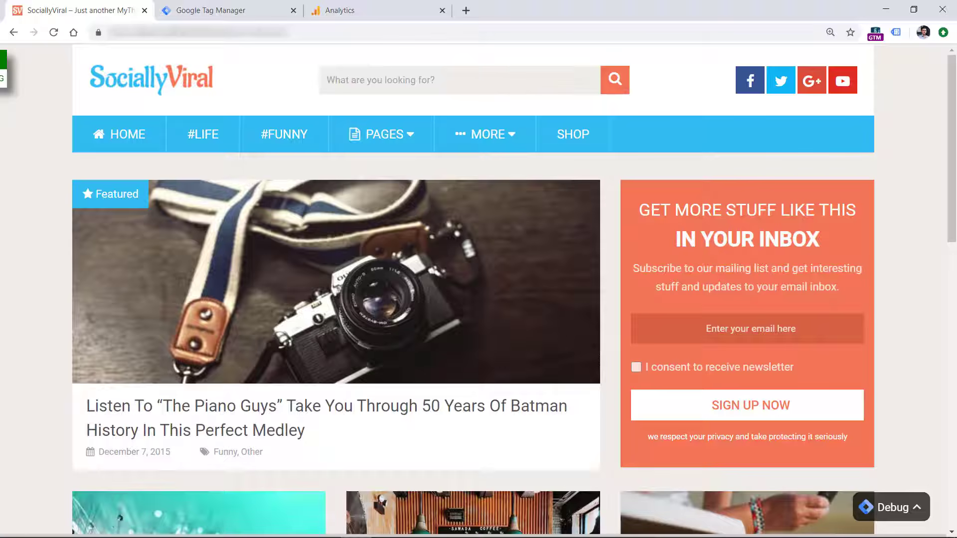
Submit the newsletter signup form with a sample e-mail address and newsletter consent given, and close the popup window it opens
{"action": "left_click", "coordinate": [717, 335]}
{"action": "type", "text": "sad@asd.com"}
{"action": "left_click", "coordinate": [636, 372]}
{"action": "left_click", "coordinate": [737, 407]}
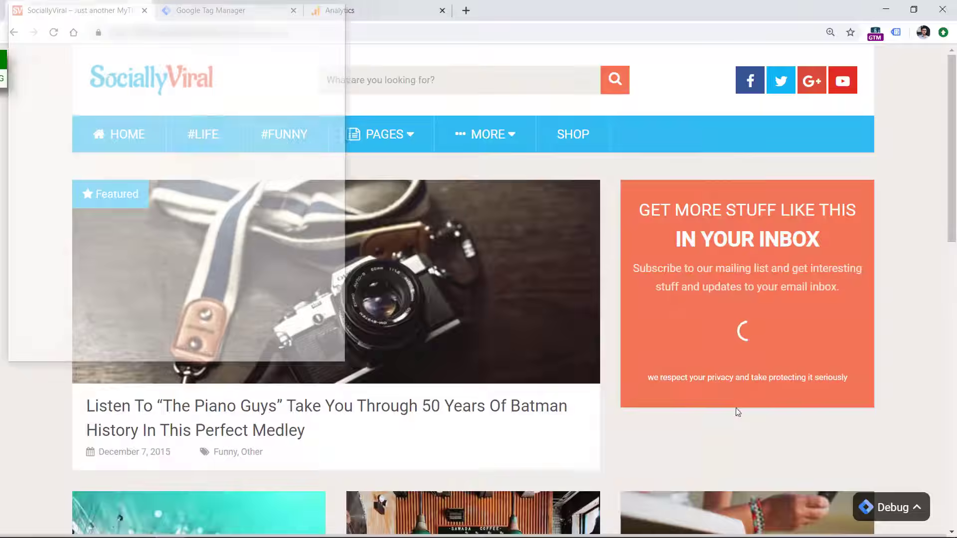
{"action": "left_click", "coordinate": [336, 12]}
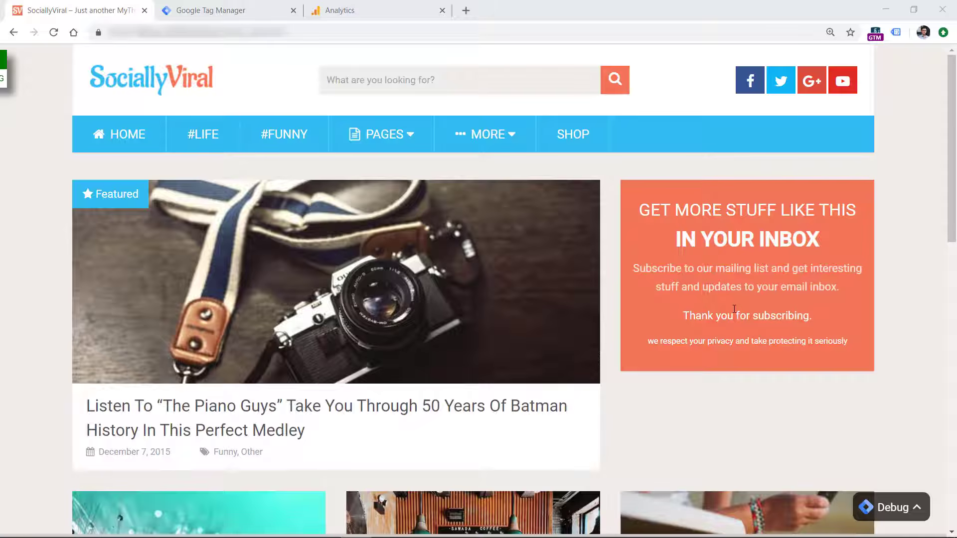
Inspect the form's "Thank you for subscribing." message in the page's HTML
{"action": "right_click", "coordinate": [715, 315]}
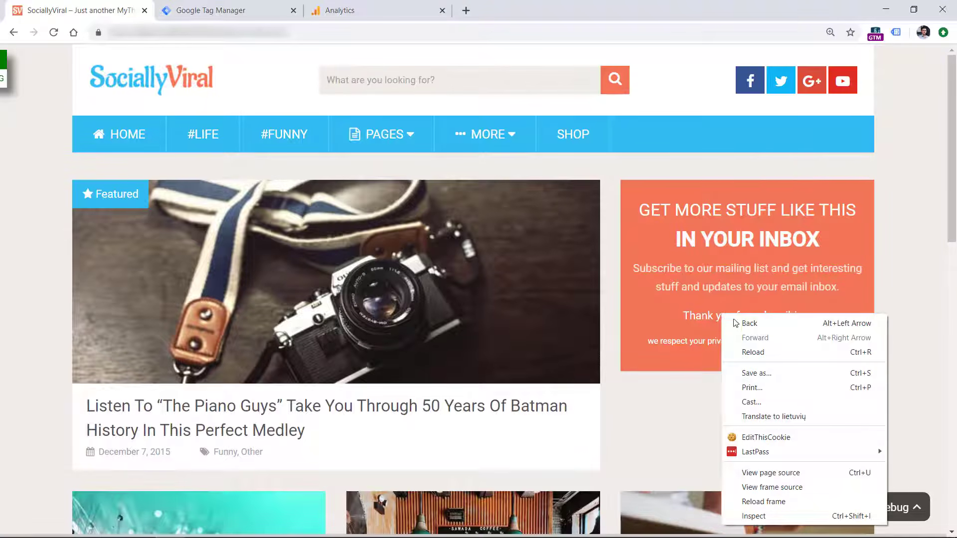
{"action": "left_click", "coordinate": [752, 515]}
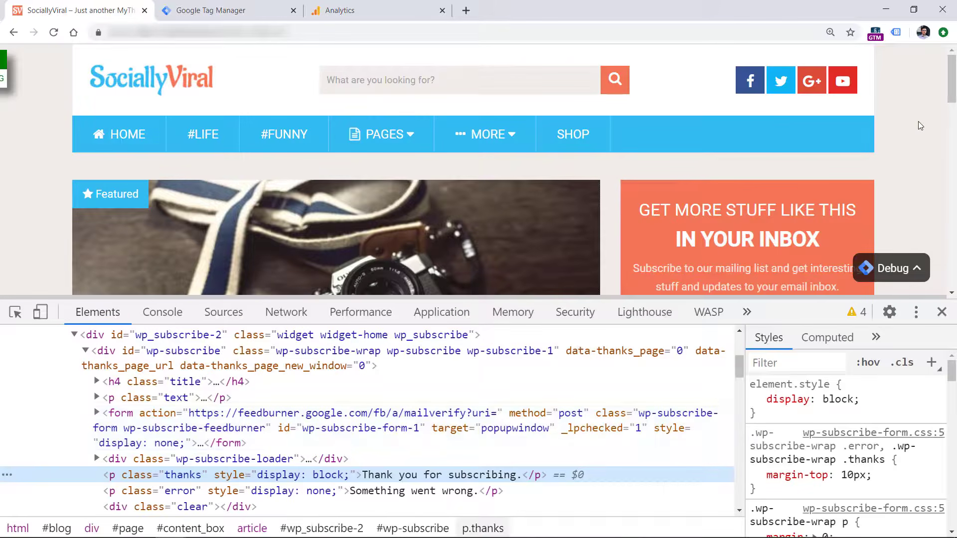
{"action": "left_click_drag", "start_coordinate": [950, 84], "coordinate": [950, 112]}
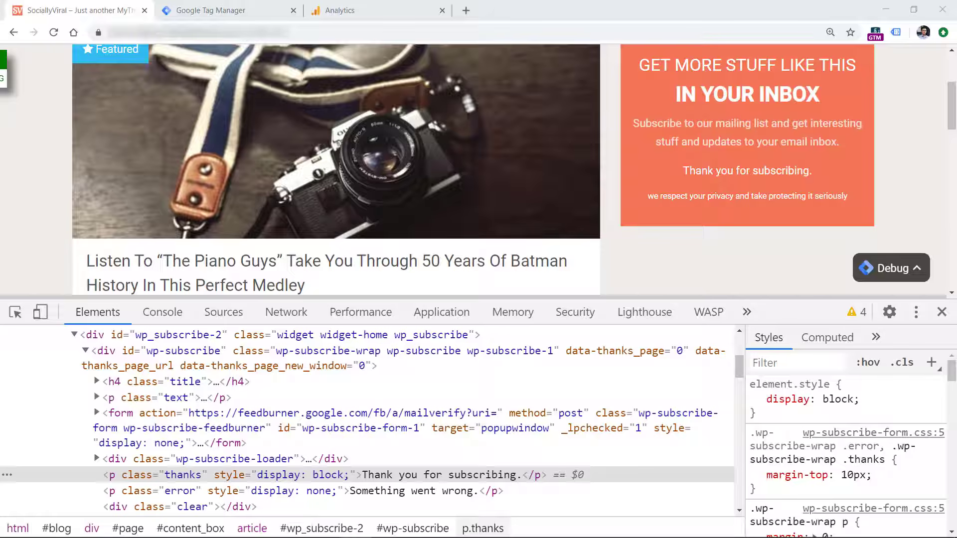
Switch to Google Tag Manager and create a new trigger of the Element Visibility type
{"action": "left_click", "coordinate": [227, 11]}
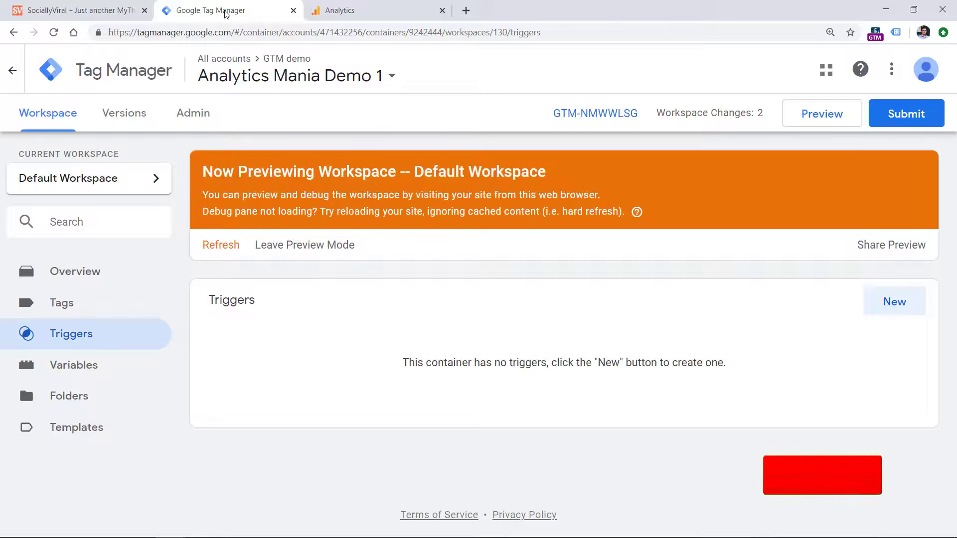
{"action": "left_click", "coordinate": [894, 302]}
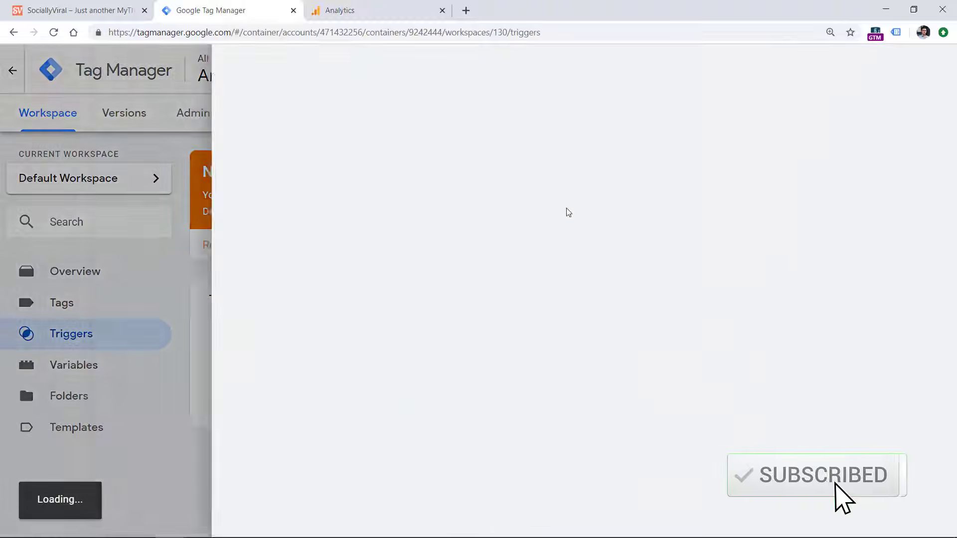
{"action": "left_click", "coordinate": [346, 194]}
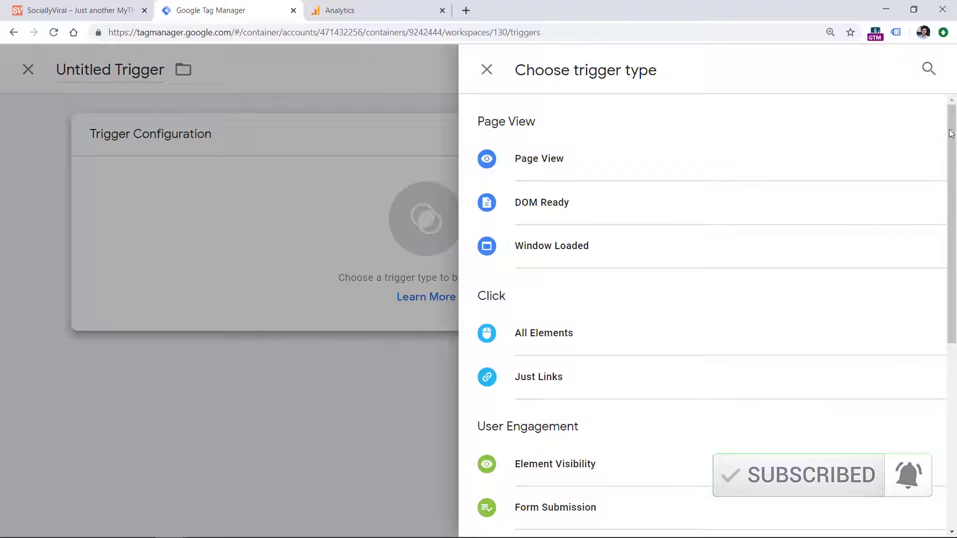
{"action": "left_click_drag", "start_coordinate": [953, 134], "coordinate": [954, 241]}
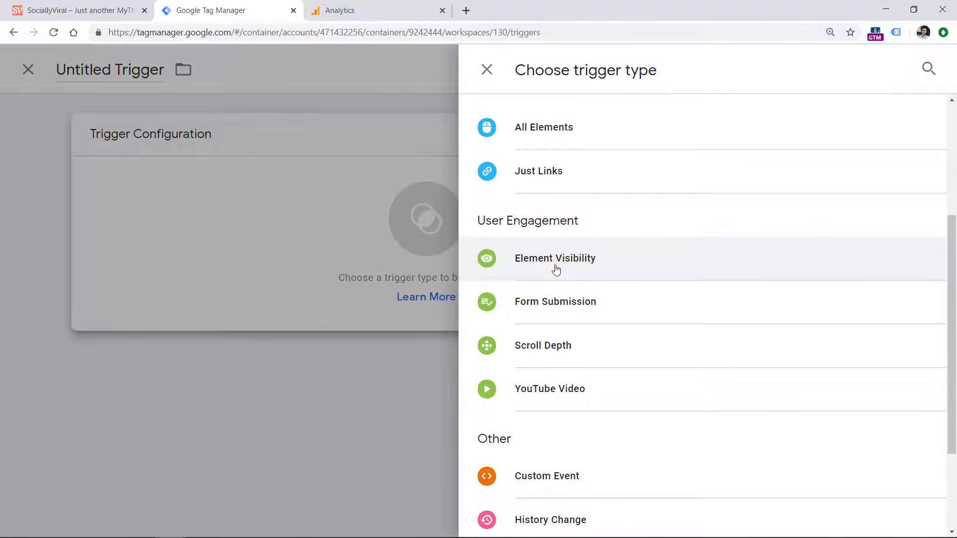
{"action": "left_click", "coordinate": [92, 7]}
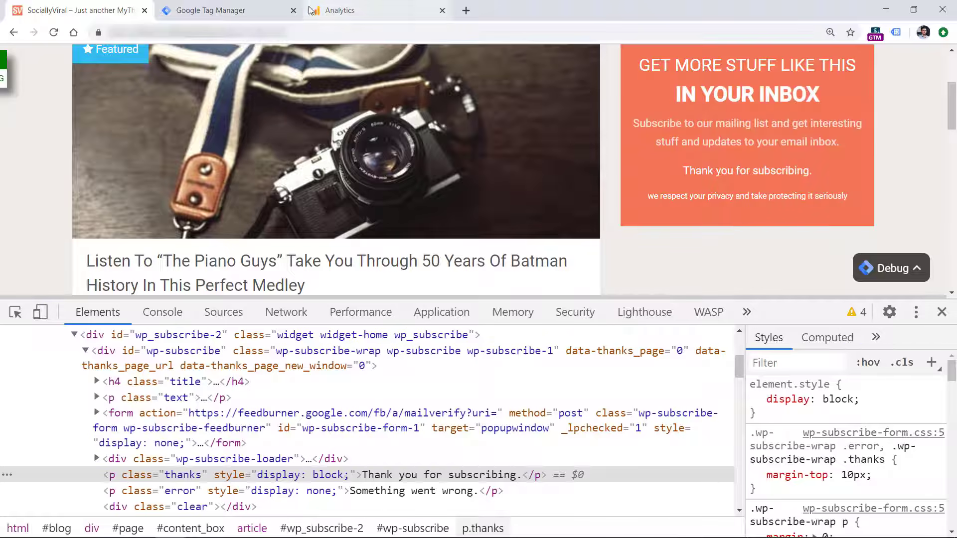
{"action": "left_click", "coordinate": [219, 10]}
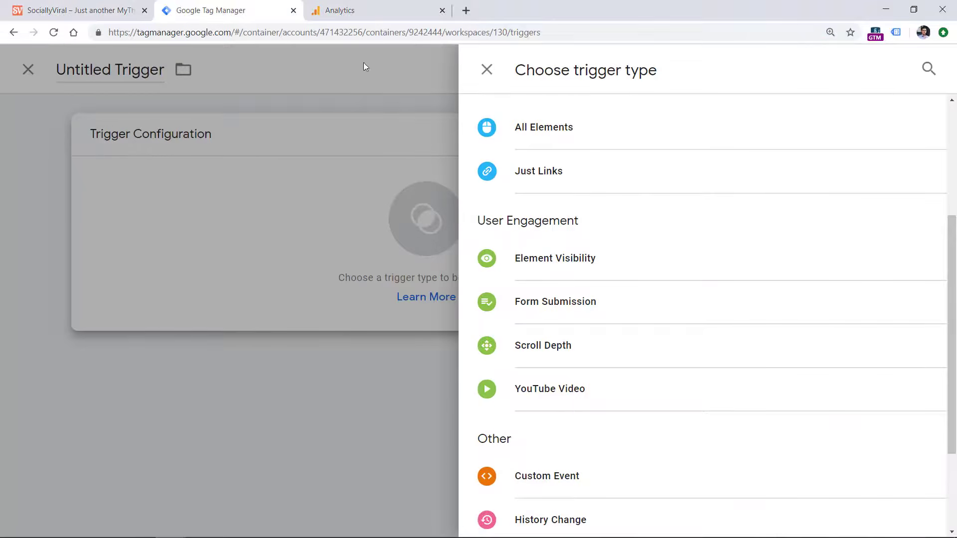
{"action": "left_click", "coordinate": [582, 257]}
Set the trigger's selection method to ID
{"action": "scroll", "coordinate": [714, 233], "scroll_direction": "down", "scroll_amount": 1}
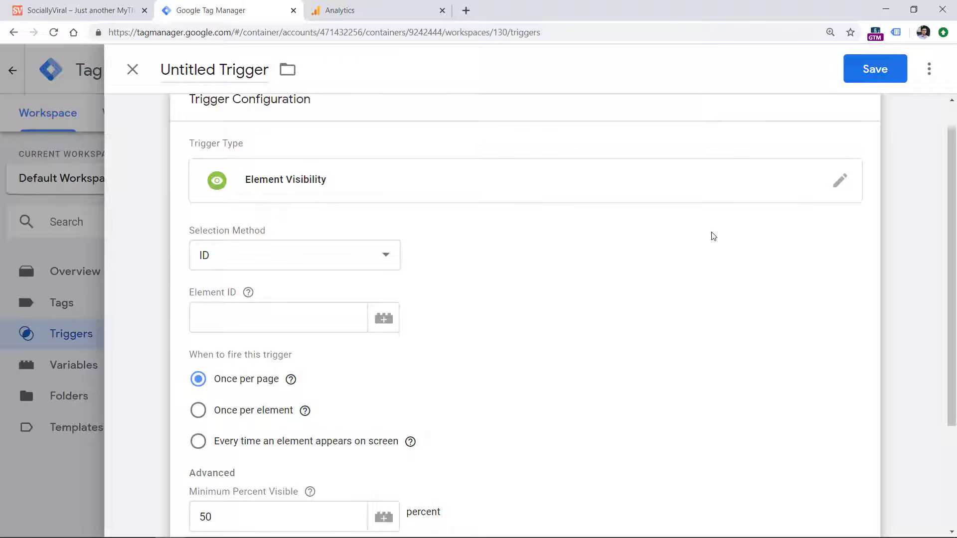
{"action": "left_click", "coordinate": [294, 263]}
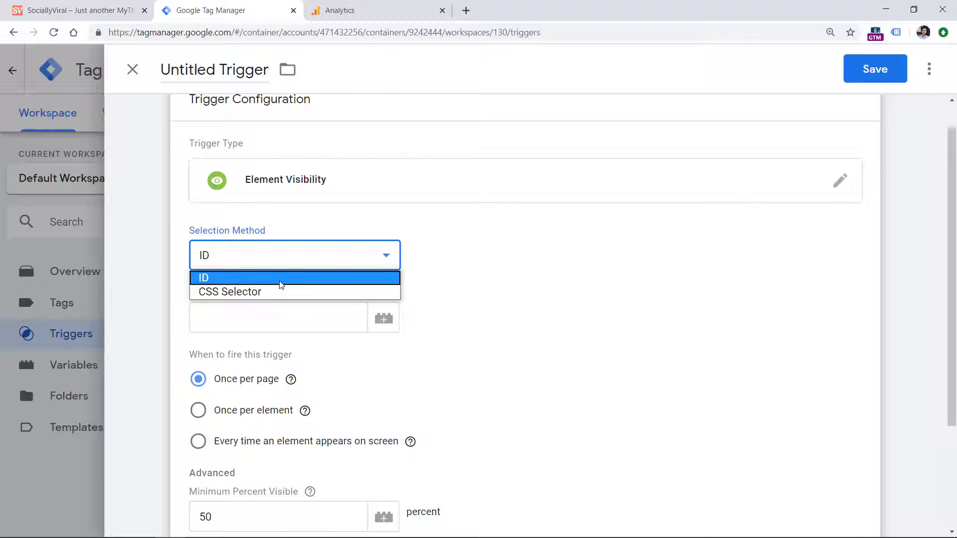
{"action": "left_click", "coordinate": [281, 279]}
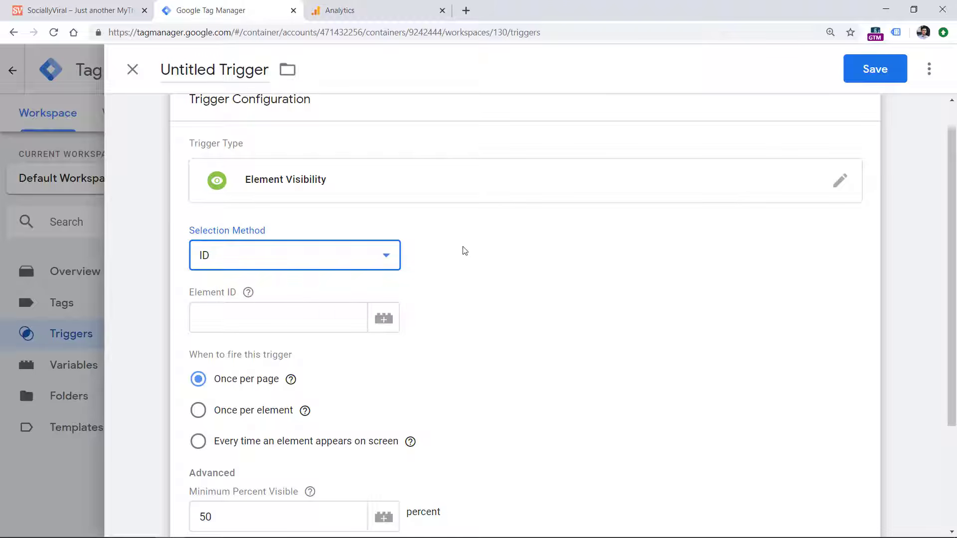
Return to the website and examine the thank-you message's HTML element for an ID or class attribute
{"action": "left_click", "coordinate": [80, 10]}
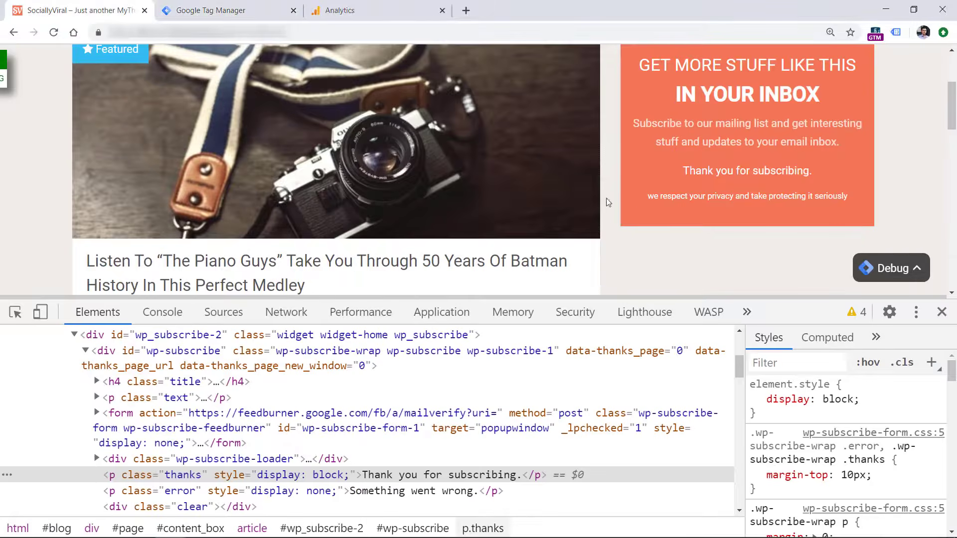
{"action": "right_click", "coordinate": [703, 171]}
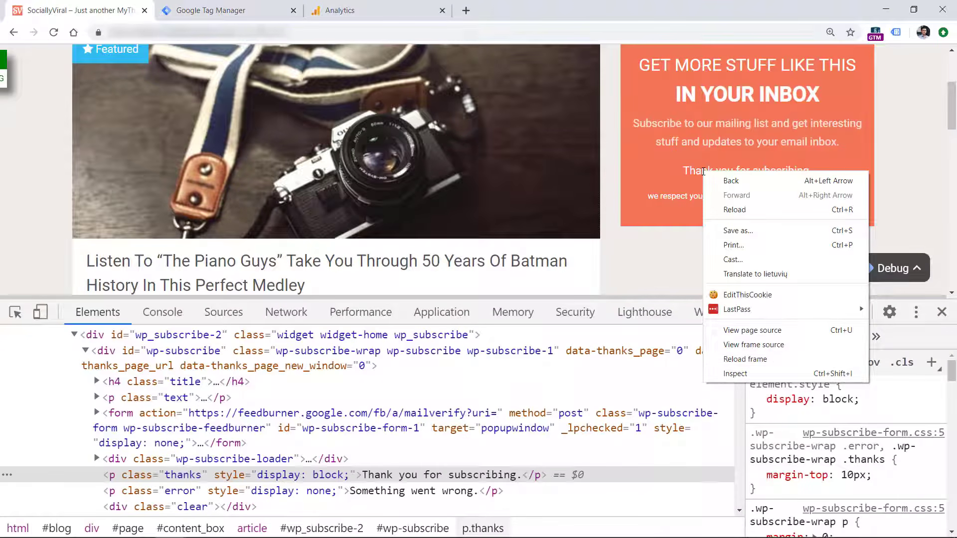
{"action": "left_click", "coordinate": [720, 374]}
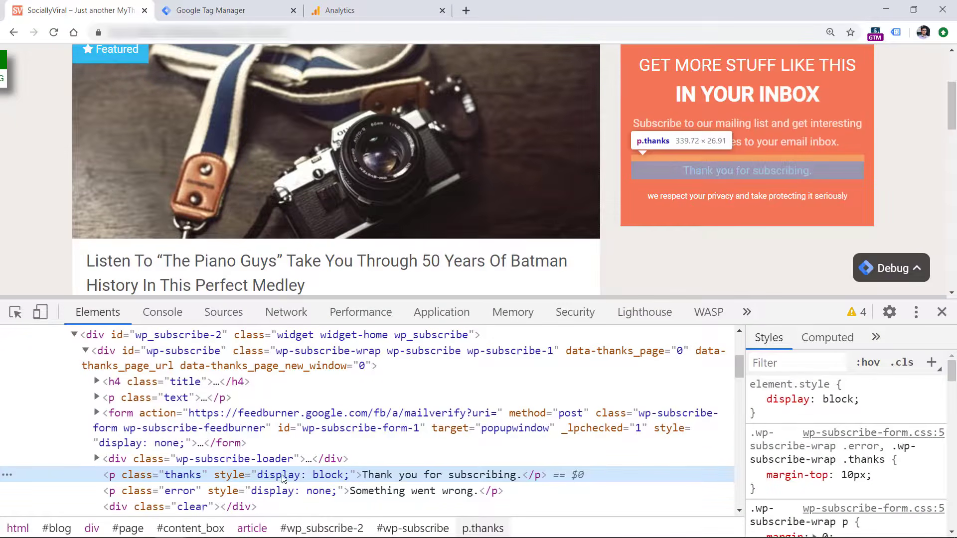
{"action": "key", "text": "ctrl+plus"}
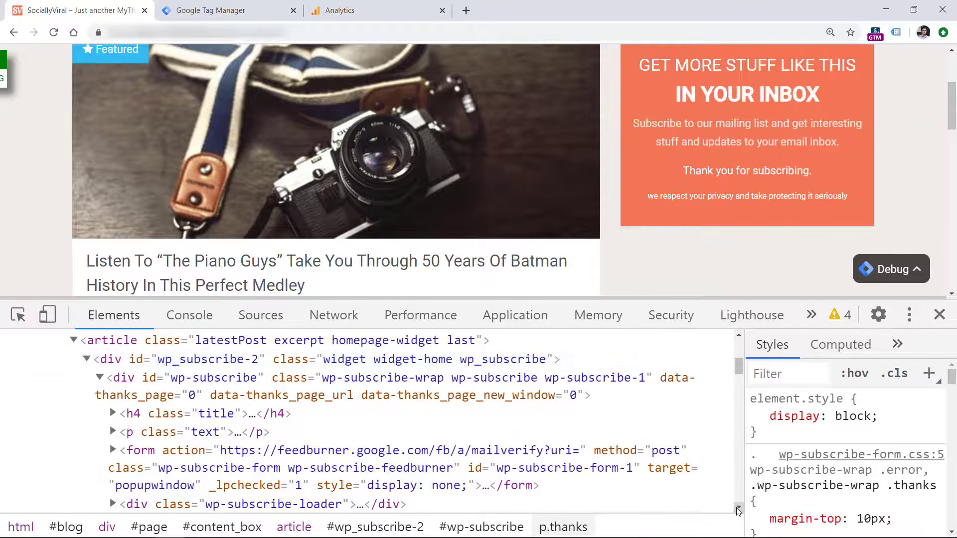
{"action": "scroll", "coordinate": [738, 511], "scroll_direction": "down", "scroll_amount": 3}
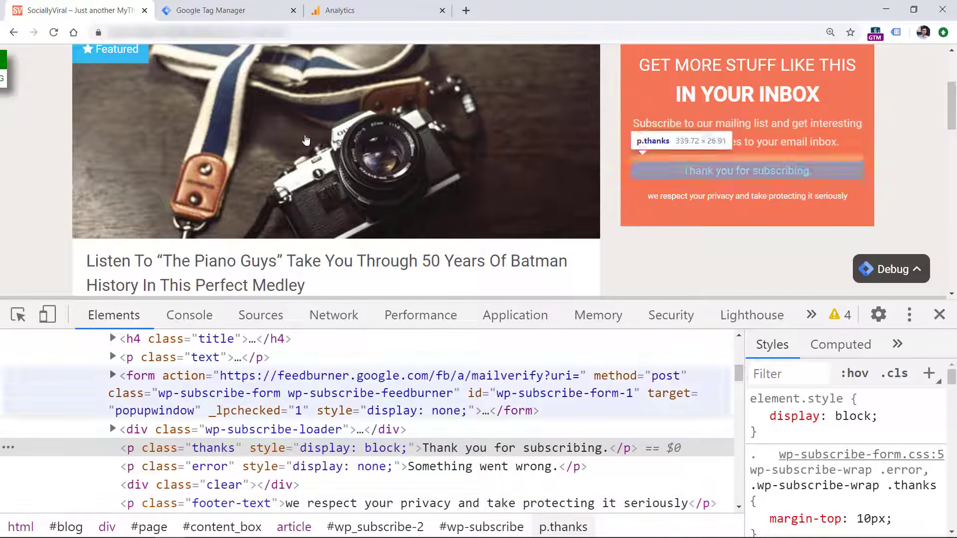
Back in Google Tag Manager, set the visibility trigger's selection method to CSS Selector
{"action": "left_click", "coordinate": [251, 15]}
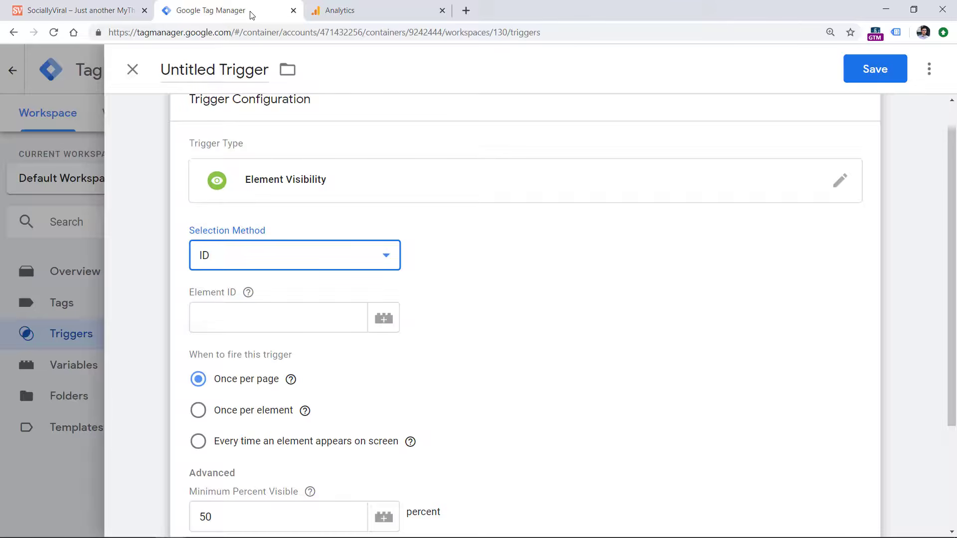
{"action": "left_click", "coordinate": [292, 257]}
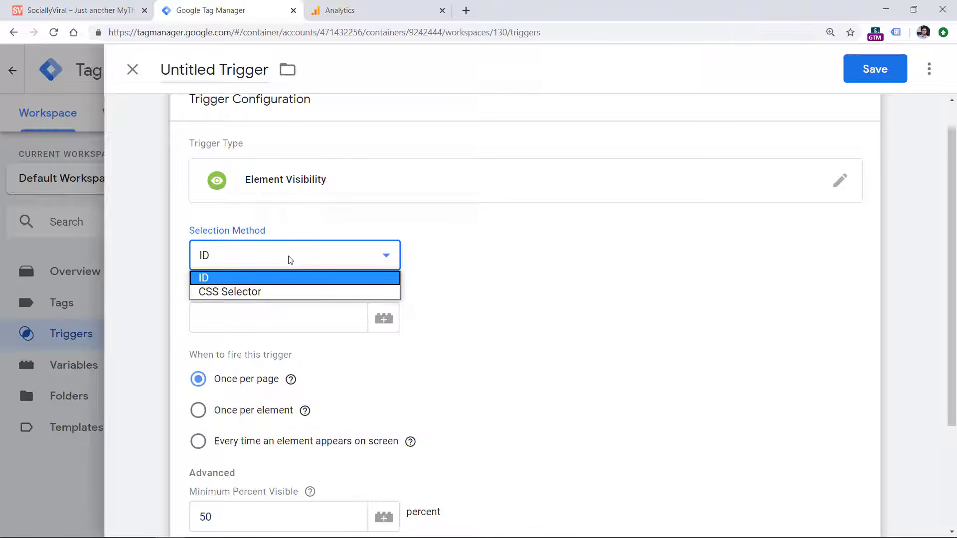
{"action": "left_click", "coordinate": [291, 293]}
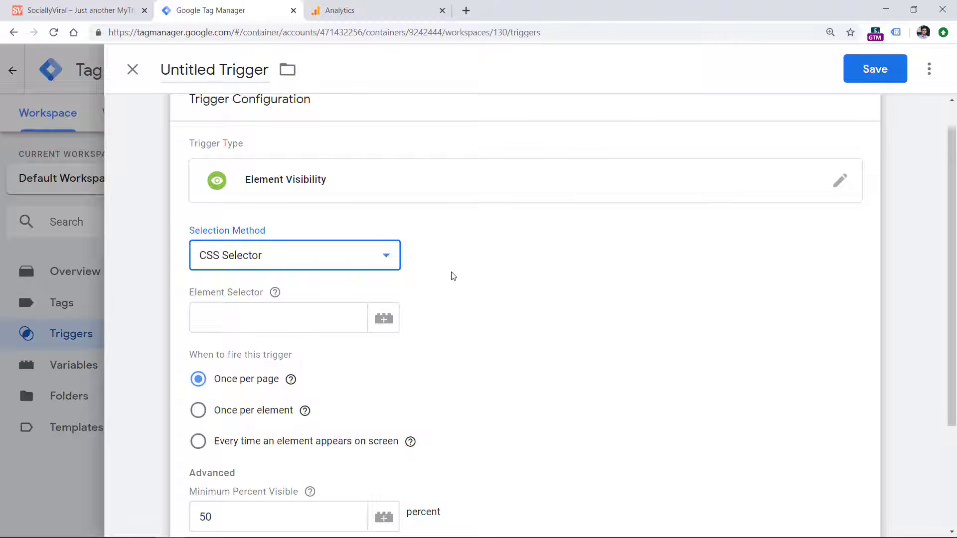
Copy the class name "thanks" from the thank-you paragraph in the website's inspected HTML
{"action": "left_click", "coordinate": [78, 15]}
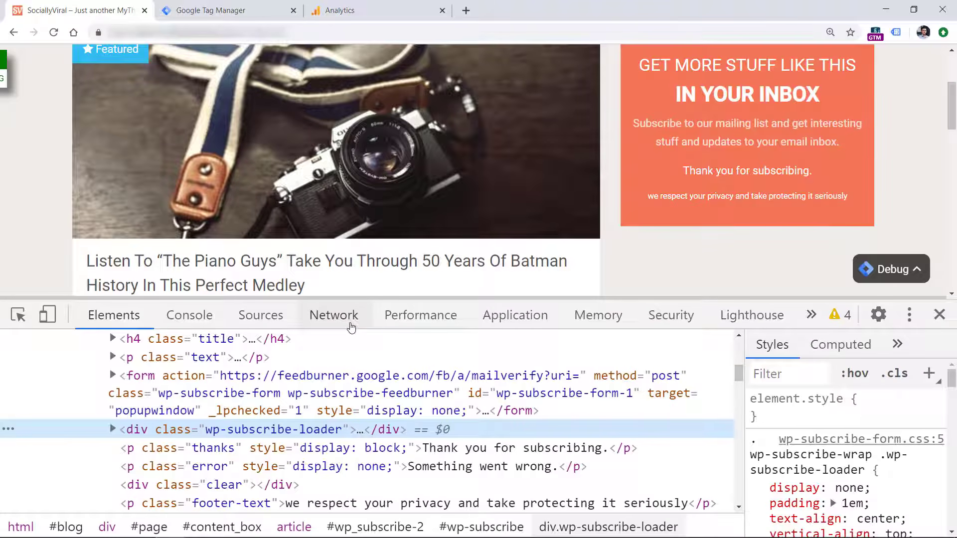
{"action": "double_click", "coordinate": [212, 450]}
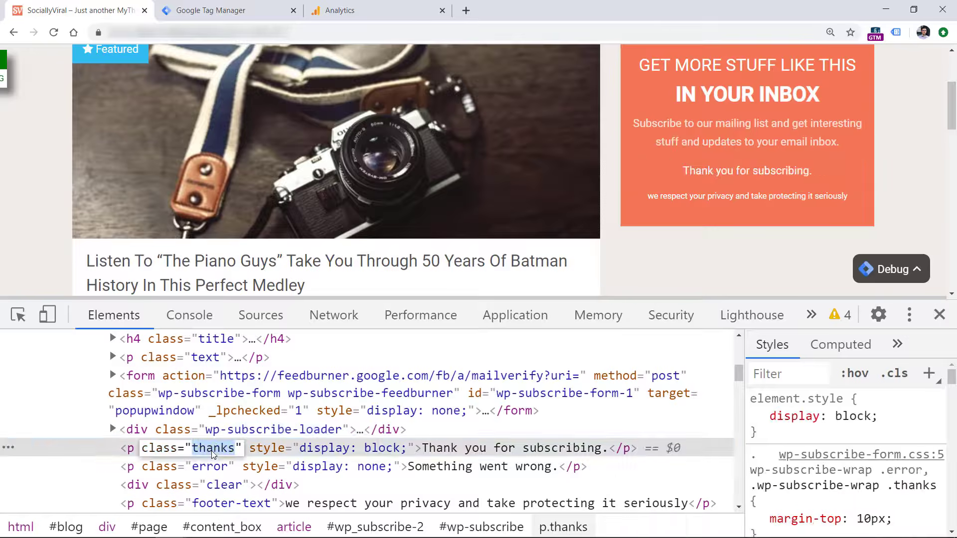
{"action": "right_click", "coordinate": [213, 453]}
{"action": "left_click", "coordinate": [255, 337]}
Set the trigger's element selector in Google Tag Manager to .thanks using the copied class name
{"action": "left_click", "coordinate": [209, 11]}
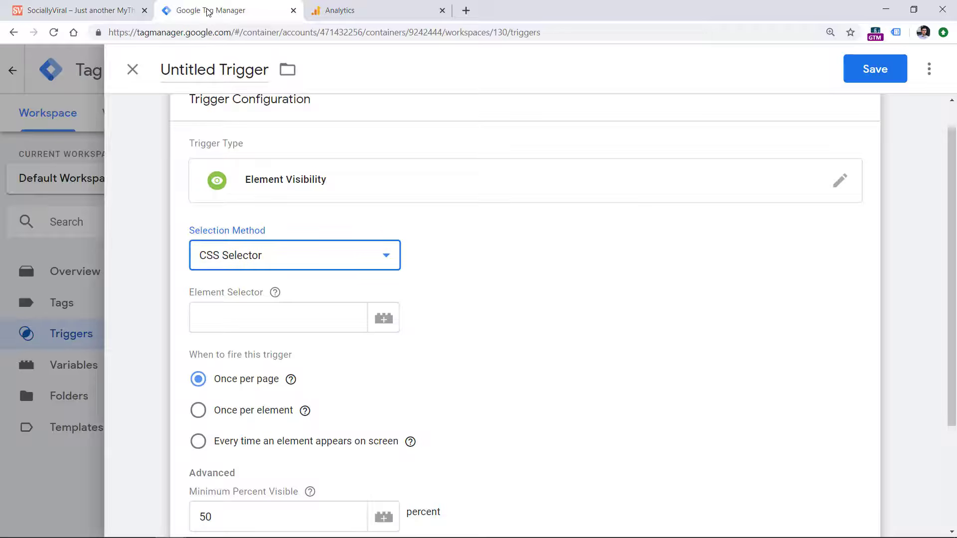
{"action": "left_click", "coordinate": [234, 322]}
{"action": "type", "text": "."}
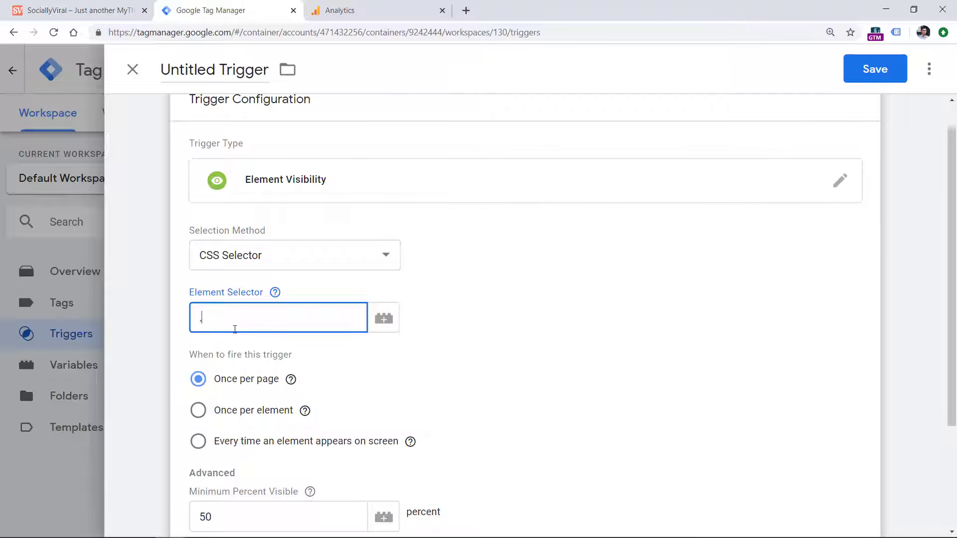
{"action": "key", "text": "ctrl+v"}
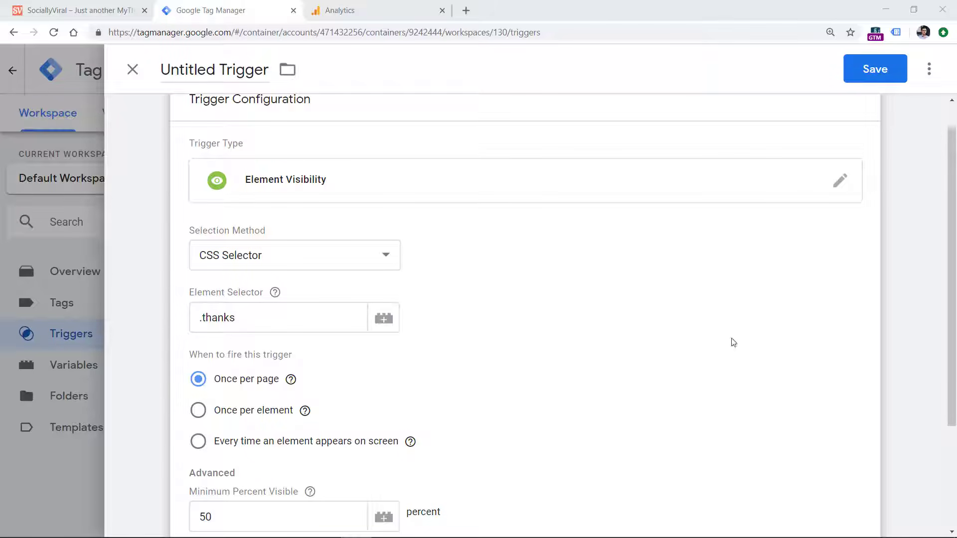
{"action": "left_click", "coordinate": [198, 317]}
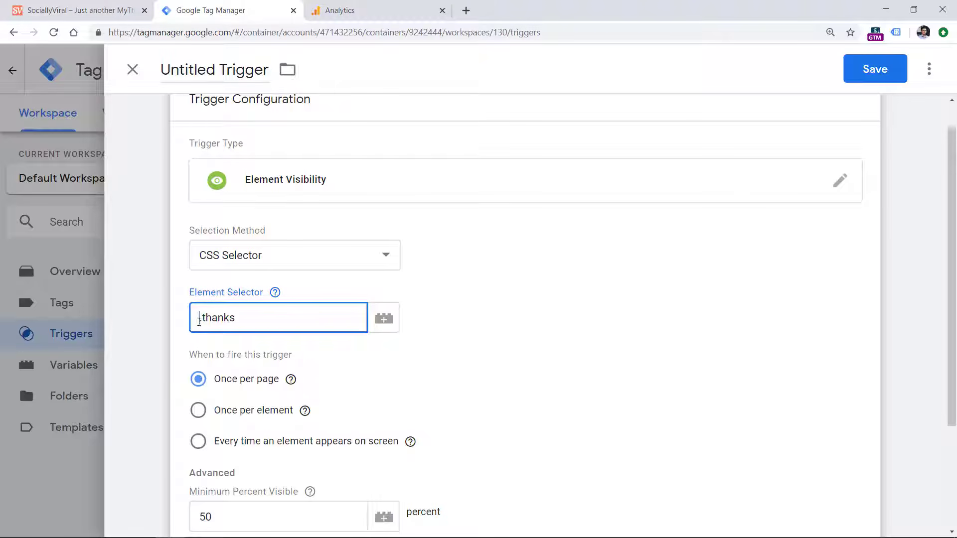
{"action": "left_click", "coordinate": [240, 318]}
{"action": "left_click_drag", "start_coordinate": [240, 318], "coordinate": [202, 318]}
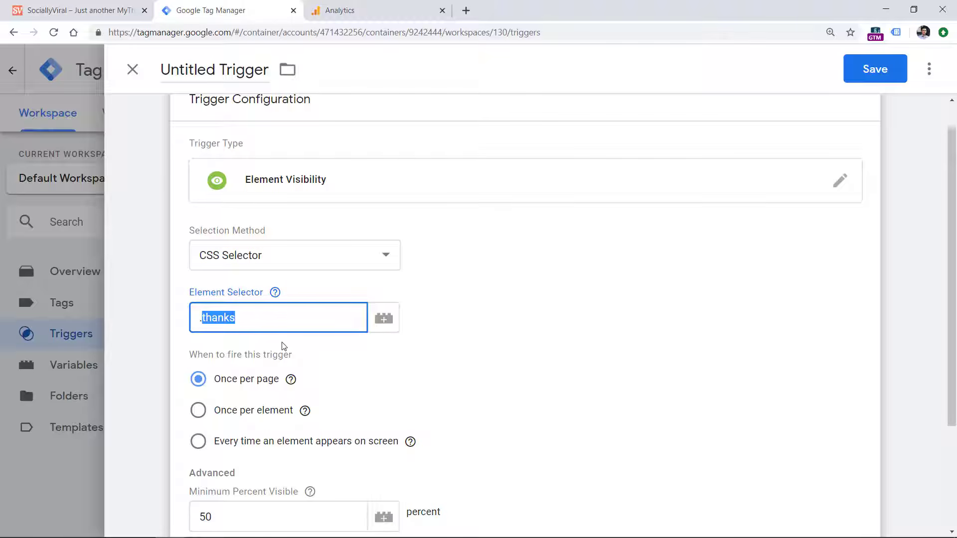
{"action": "left_click", "coordinate": [195, 327]}
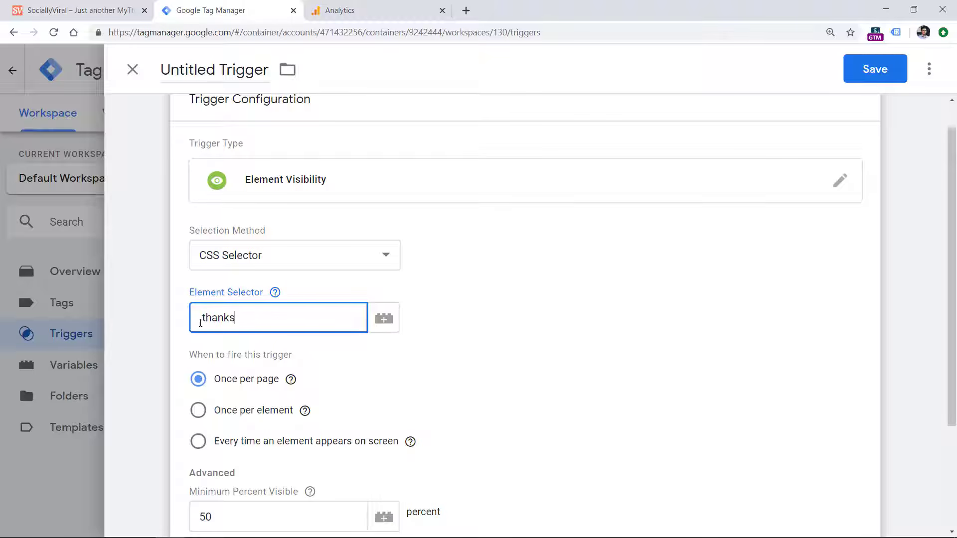
{"action": "double_click", "coordinate": [225, 317]}
{"action": "left_click_drag", "start_coordinate": [259, 319], "coordinate": [186, 319]}
{"action": "left_click", "coordinate": [244, 305]}
Copy the element selector .thanks from the trigger configuration
{"action": "triple_click", "coordinate": [221, 320]}
{"action": "right_click", "coordinate": [207, 315]}
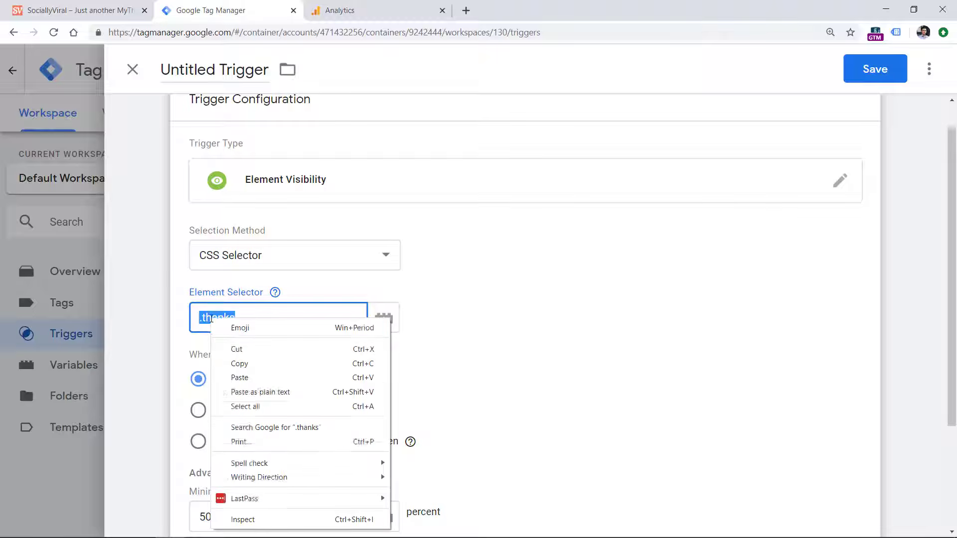
{"action": "left_click", "coordinate": [243, 366]}
On the website, run document.querySelectorAll('.thanks') in the developer console and expand the returned list to check how many elements match
{"action": "left_click", "coordinate": [75, 11]}
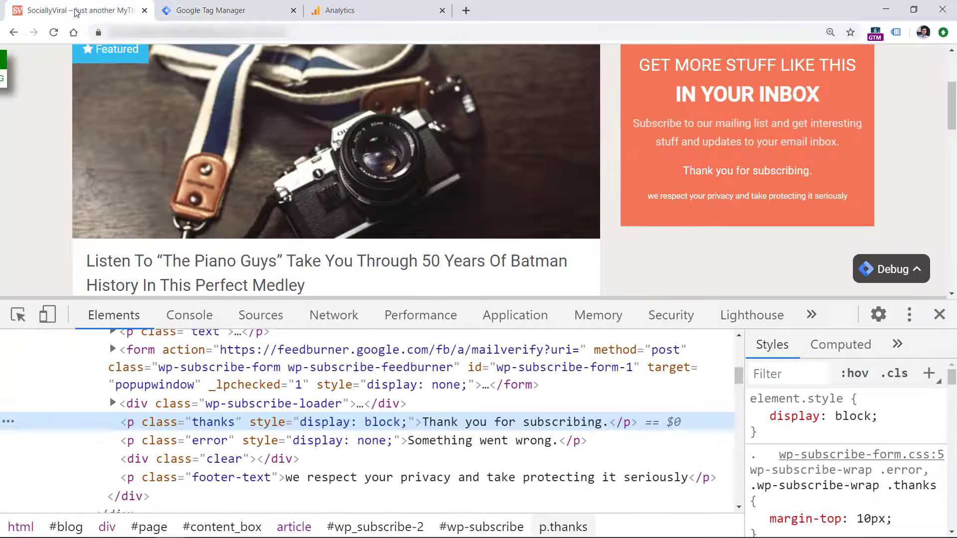
{"action": "left_click", "coordinate": [190, 315]}
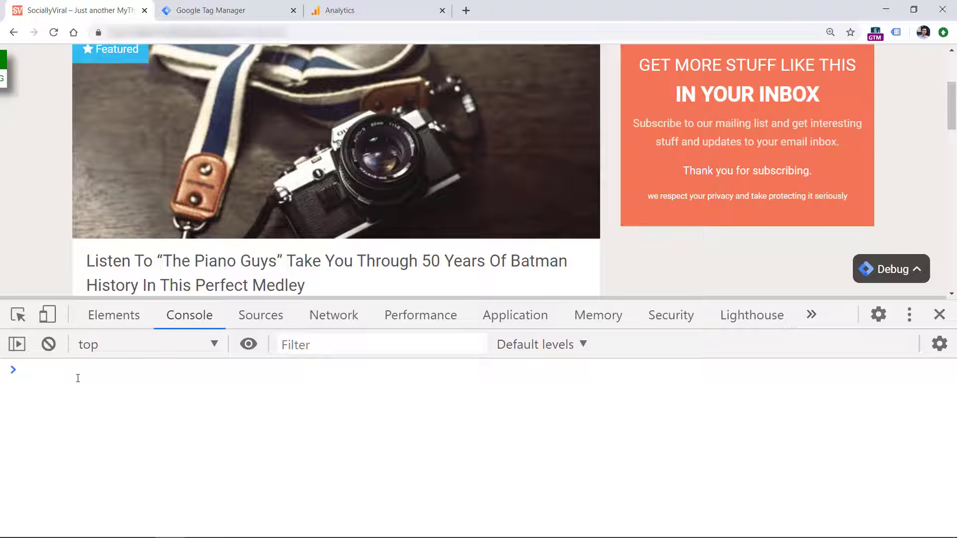
{"action": "type", "text": "document."}
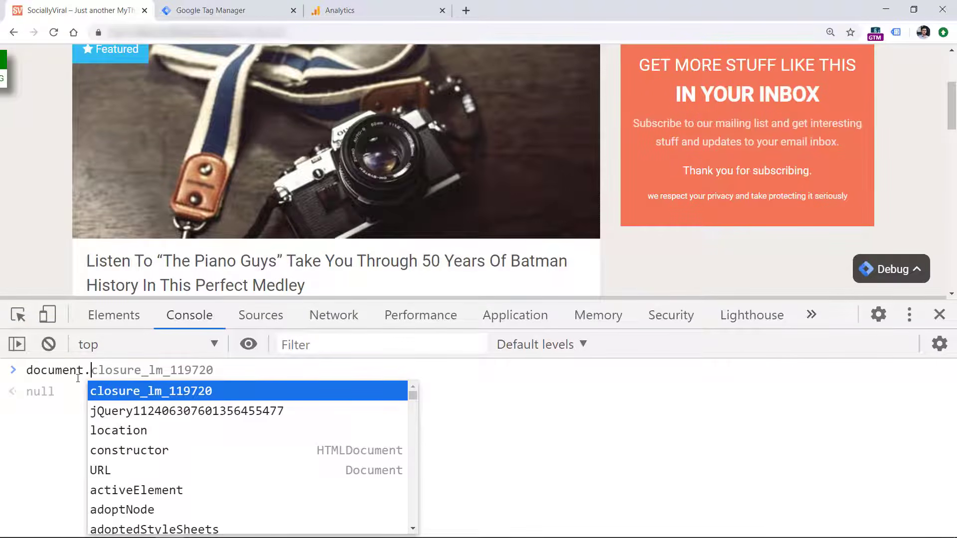
{"action": "type", "text": "querySelectorAll"}
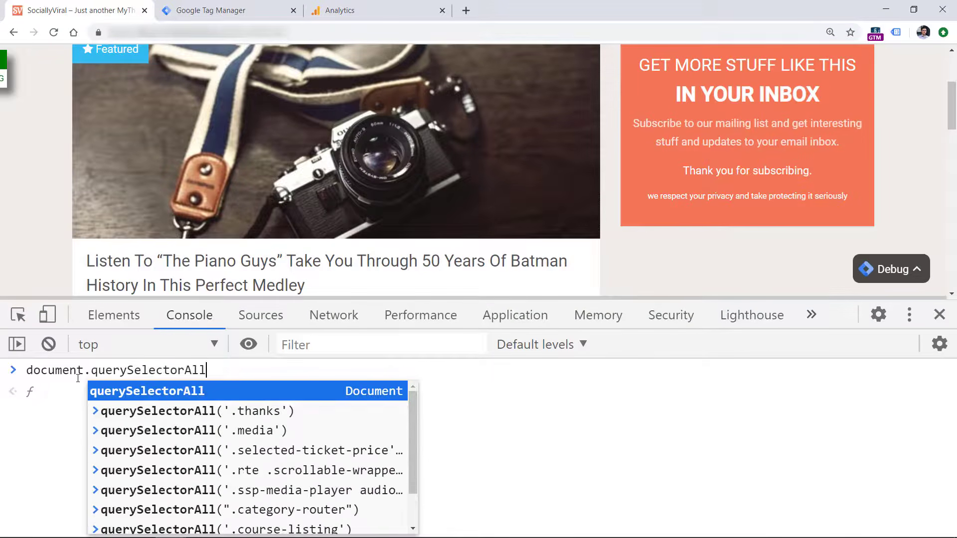
{"action": "type", "text": "('.thanks')"}
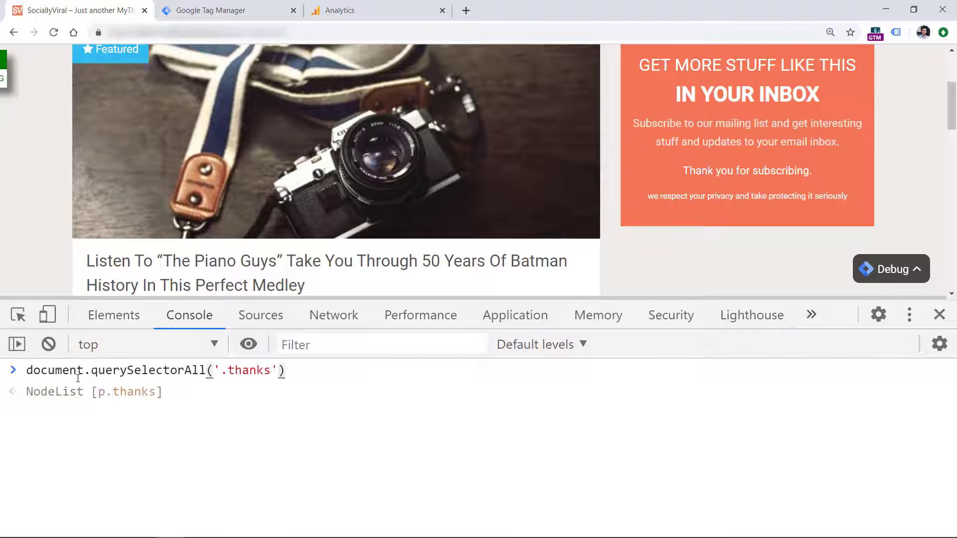
{"action": "key", "text": "Return"}
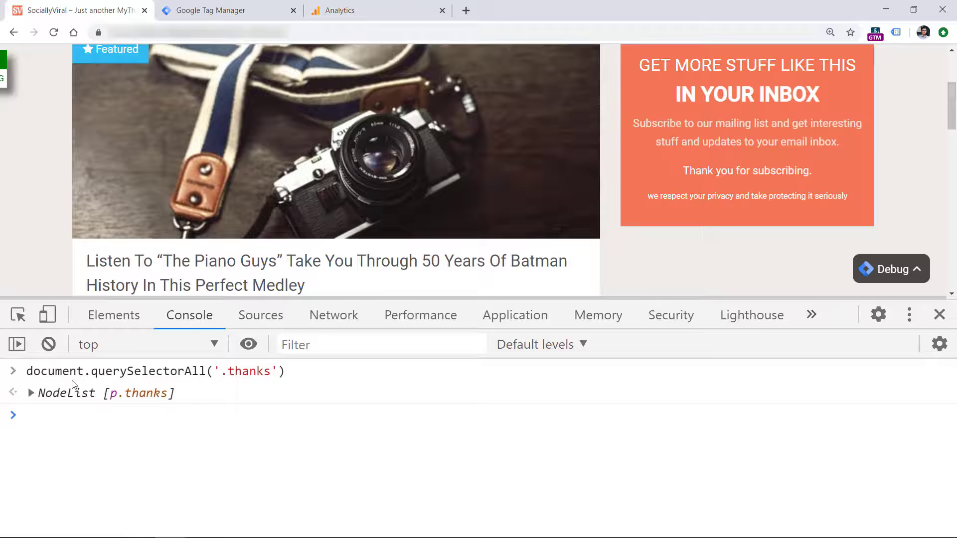
{"action": "left_click", "coordinate": [31, 394]}
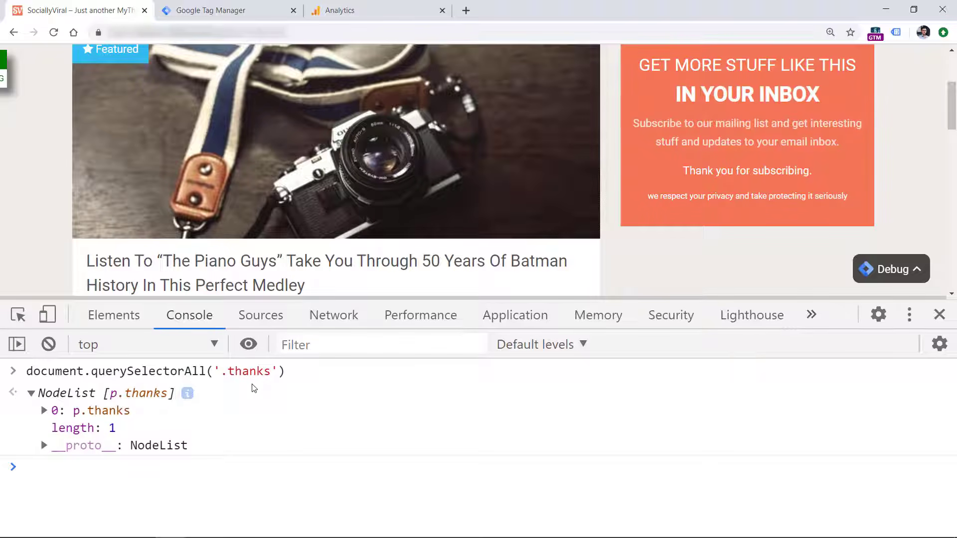
Back in Google Tag Manager, set the visibility trigger's minimum percent visible to 1
{"action": "left_click", "coordinate": [200, 10]}
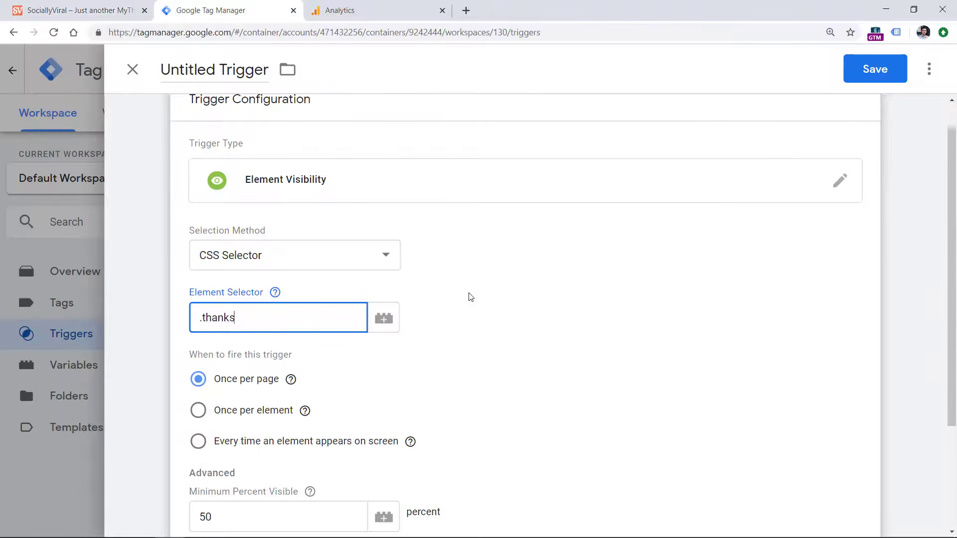
{"action": "left_click", "coordinate": [478, 321]}
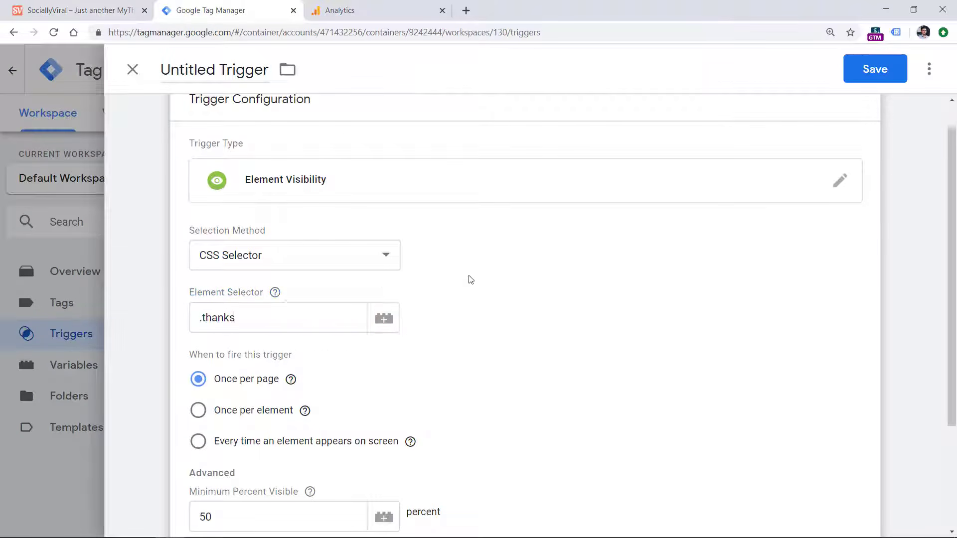
{"action": "scroll", "coordinate": [949, 182], "scroll_direction": "down", "scroll_amount": 1}
{"action": "scroll", "coordinate": [952, 184], "scroll_direction": "down", "scroll_amount": 3}
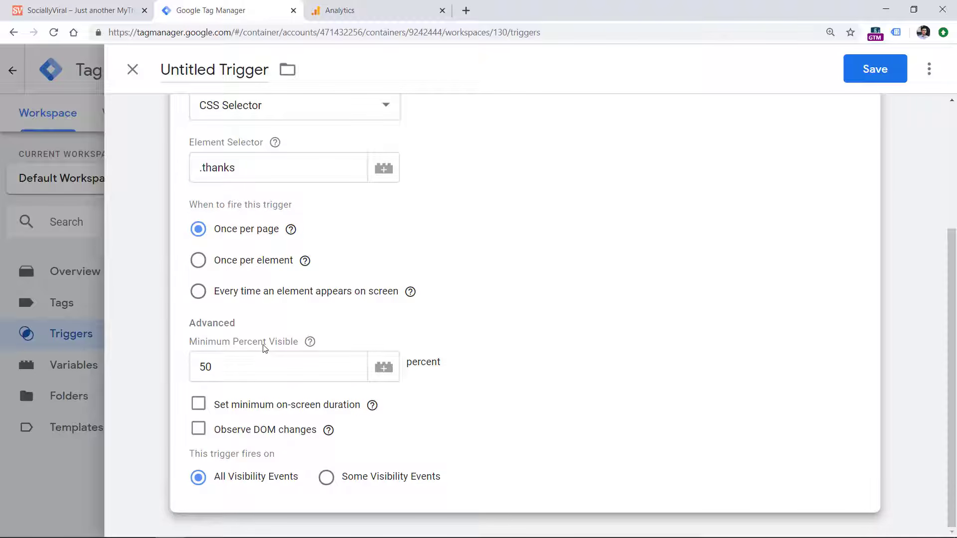
{"action": "left_click_drag", "start_coordinate": [224, 367], "coordinate": [166, 364]}
{"action": "left_click", "coordinate": [344, 326]}
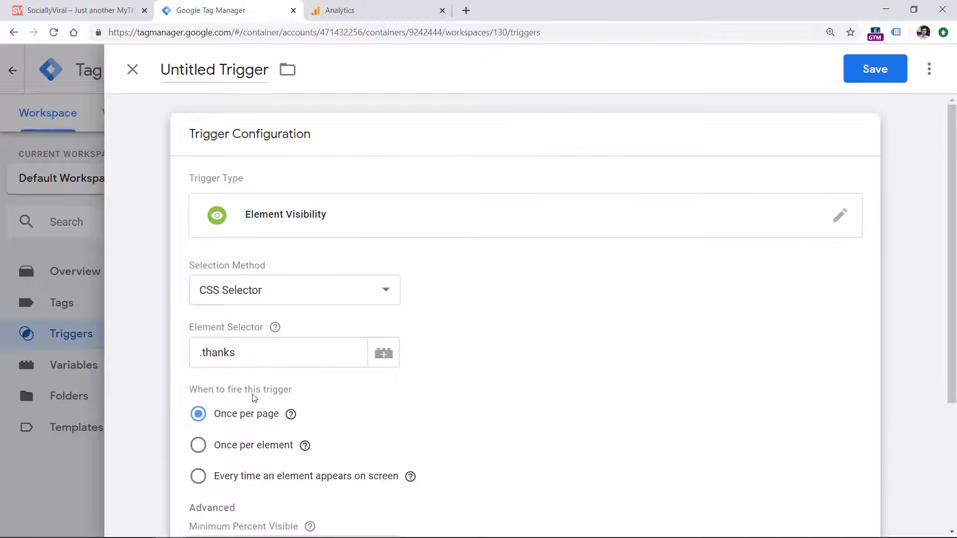
{"action": "scroll", "coordinate": [249, 389], "scroll_direction": "down", "scroll_amount": 4}
{"action": "left_click_drag", "start_coordinate": [215, 368], "coordinate": [186, 371]}
{"action": "type", "text": "1"}
{"action": "left_click", "coordinate": [569, 281]}
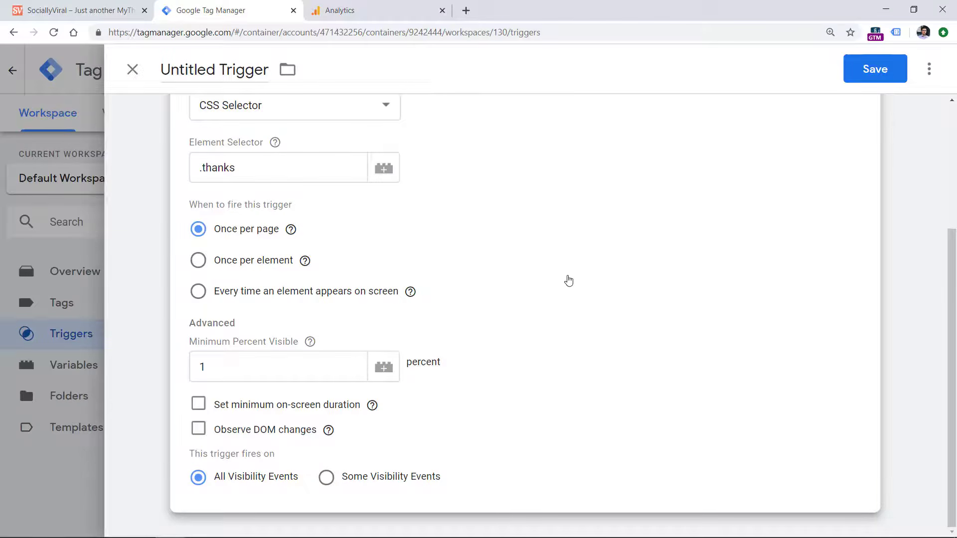
Check the thank-you message on the website, and enable Observe DOM changes for the visibility trigger in Google Tag Manager
{"action": "left_click", "coordinate": [83, 10]}
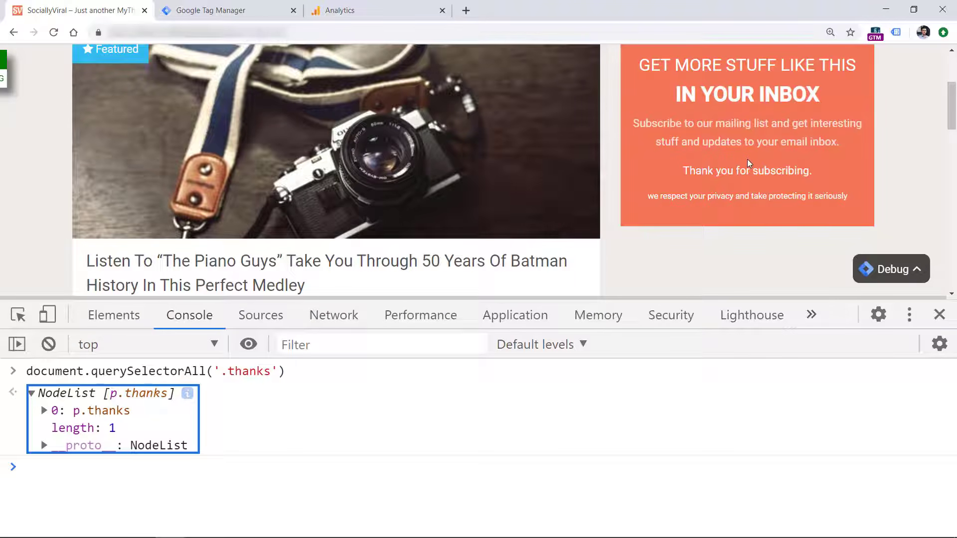
{"action": "left_click", "coordinate": [225, 10]}
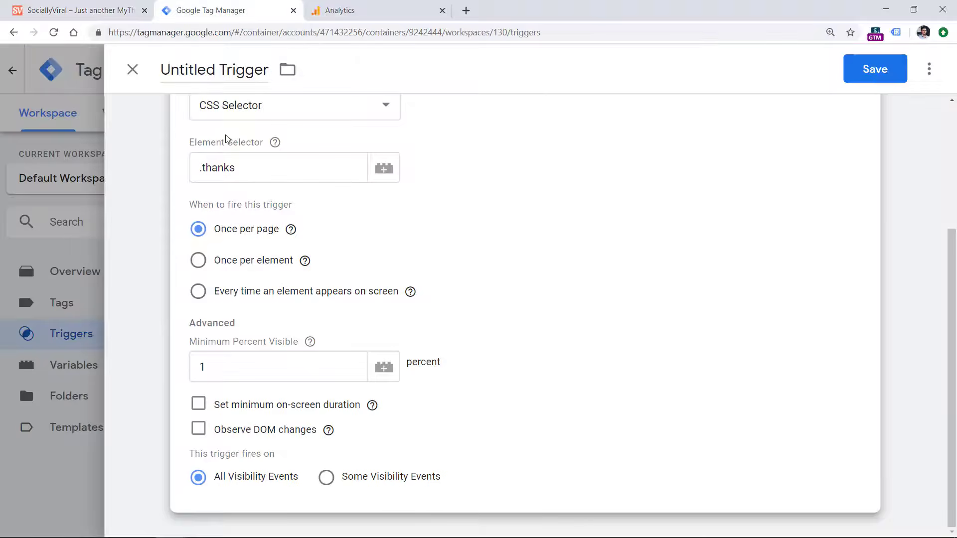
{"action": "left_click", "coordinate": [198, 429]}
{"action": "scroll", "coordinate": [266, 350], "scroll_direction": "down", "scroll_amount": 2}
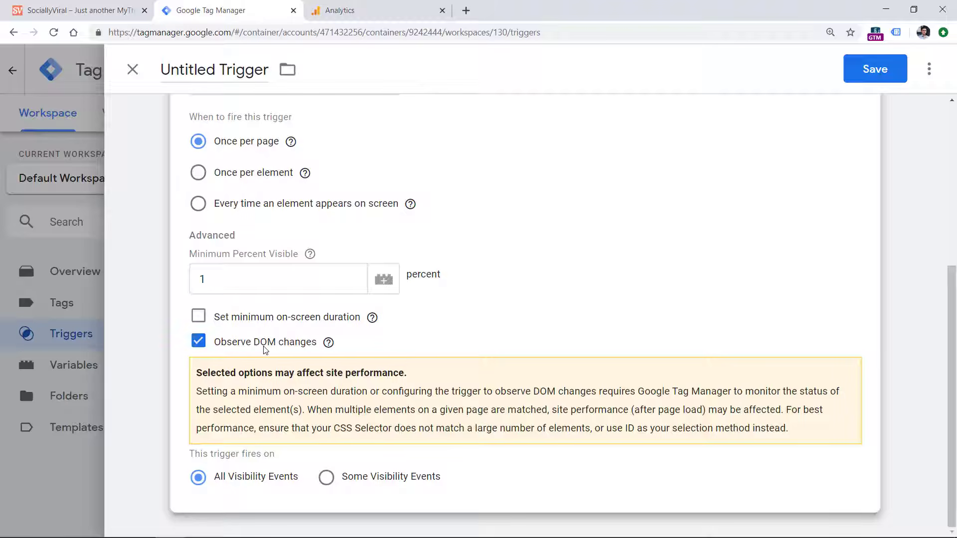
{"action": "left_click", "coordinate": [75, 10]}
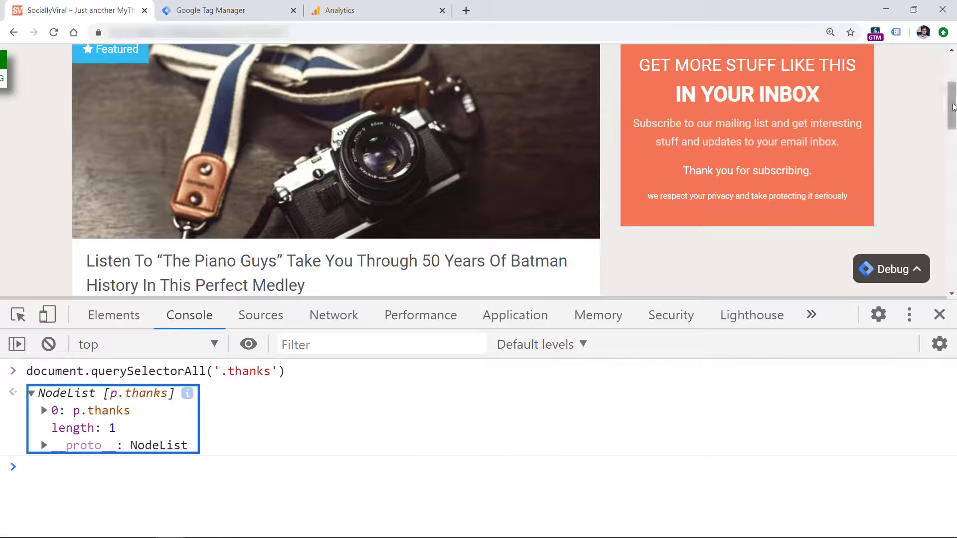
{"action": "scroll", "coordinate": [952, 106], "scroll_direction": "down", "scroll_amount": 4}
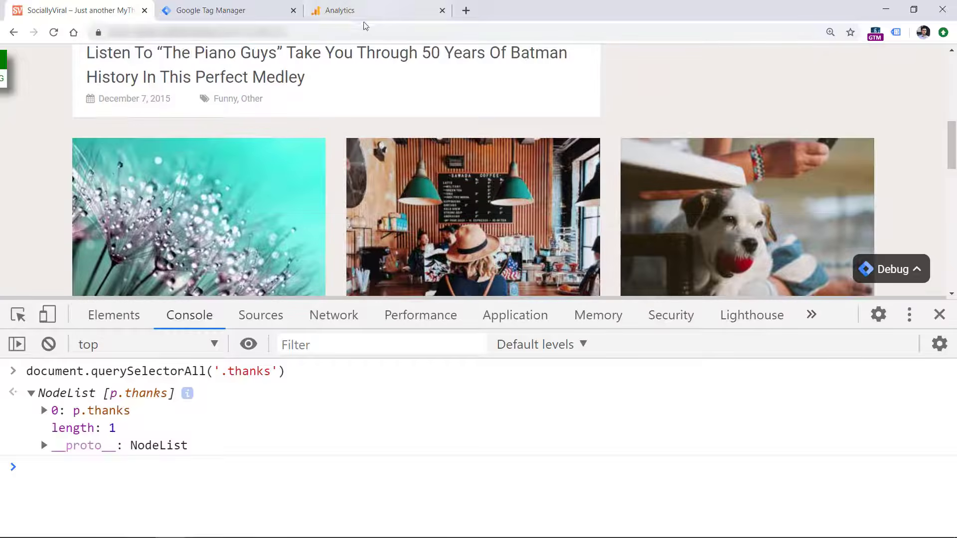
{"action": "left_click", "coordinate": [227, 11]}
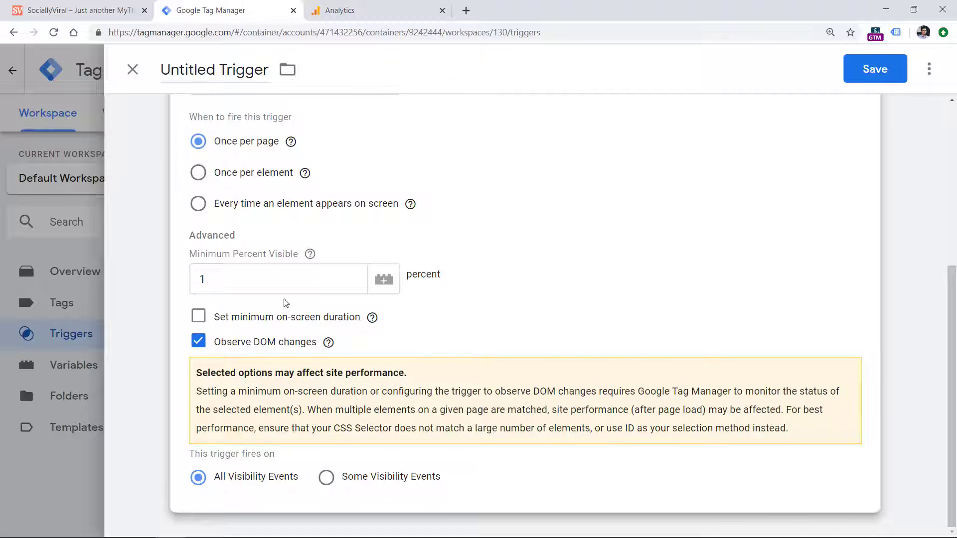
Name the trigger "Visibility - Newsletter Success Message" and save it
{"action": "left_click", "coordinate": [220, 75]}
{"action": "type", "text": "Visibility - Newslett"}
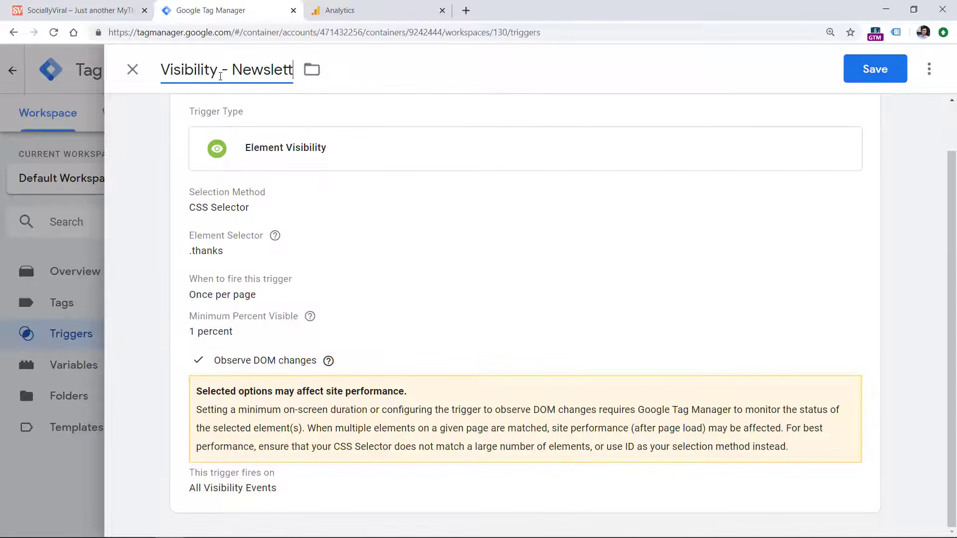
{"action": "type", "text": "er Success Message"}
{"action": "left_click", "coordinate": [868, 69]}
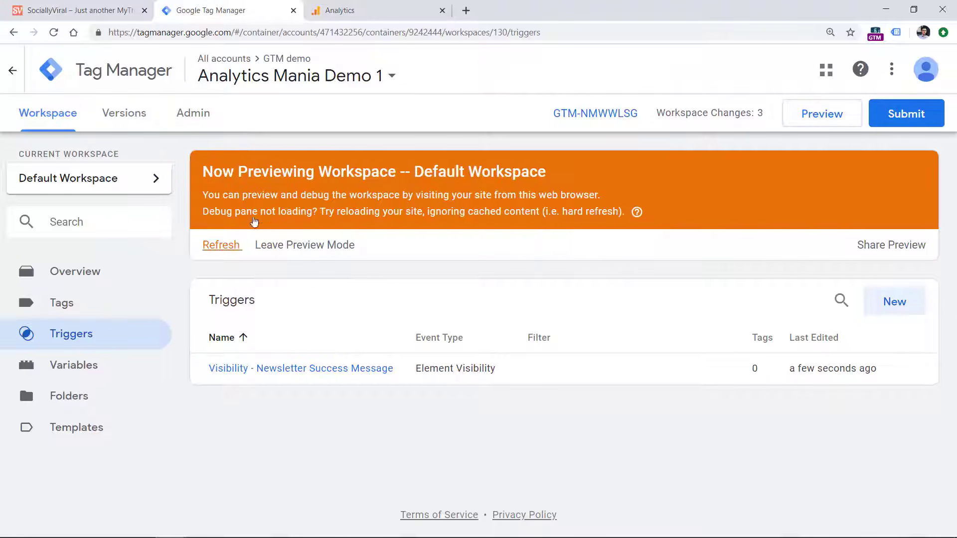
Refresh the workspace's preview mode, reload the website, and close the browser's developer tools
{"action": "left_click", "coordinate": [219, 245]}
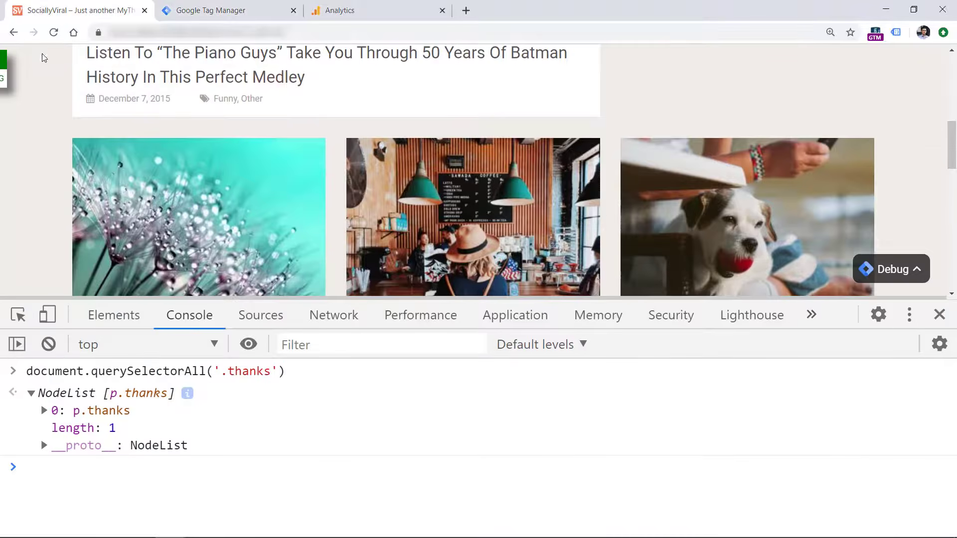
{"action": "left_click", "coordinate": [53, 32]}
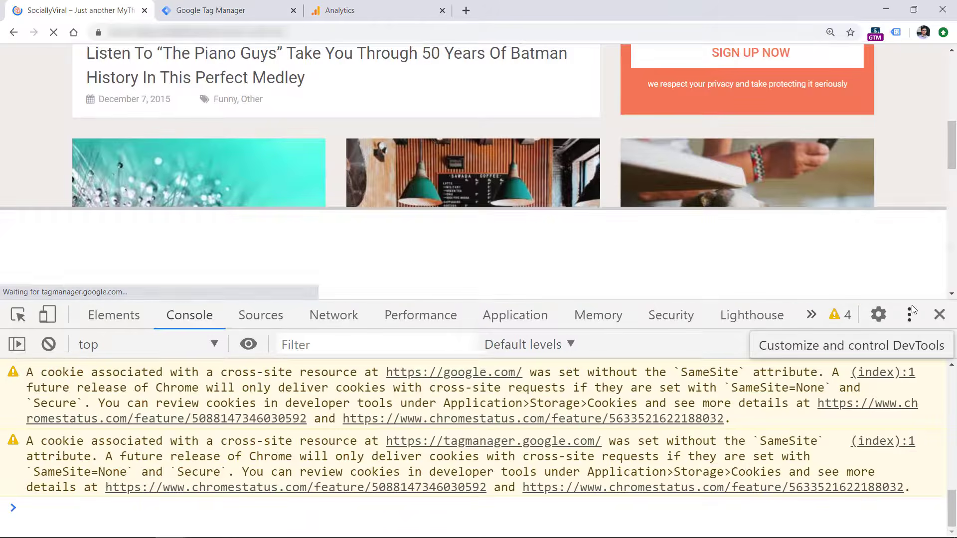
{"action": "left_click", "coordinate": [939, 315]}
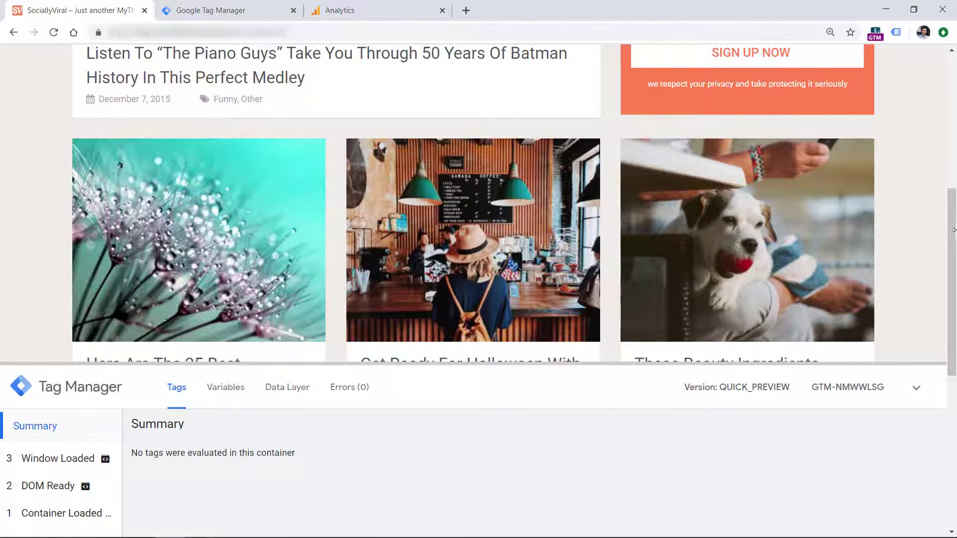
Submit the website's newsletter form with a test e-mail address and consent to receive the newsletter
{"action": "scroll", "coordinate": [954, 230], "scroll_direction": "up", "scroll_amount": 5}
{"action": "left_click", "coordinate": [748, 212]}
{"action": "type", "text": "asd@asd"}
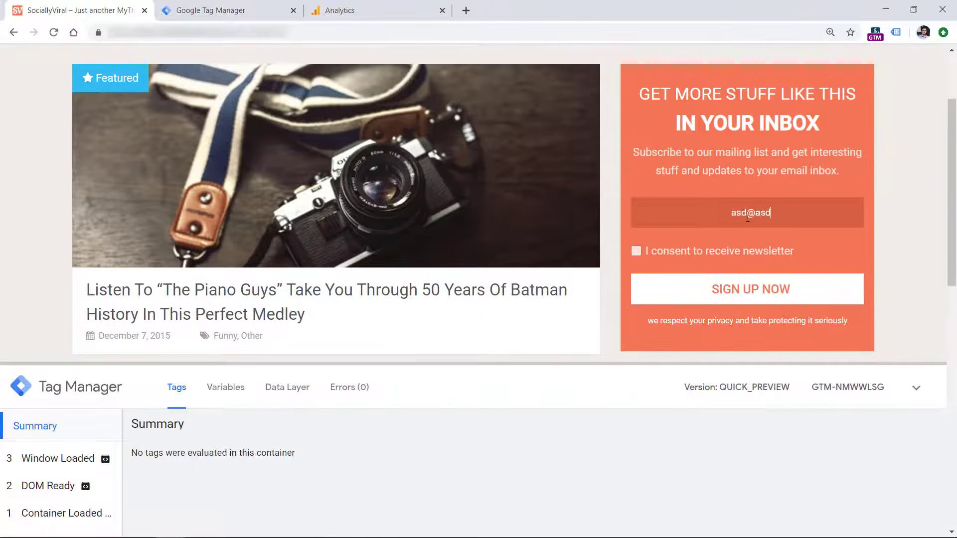
{"action": "type", "text": ".com"}
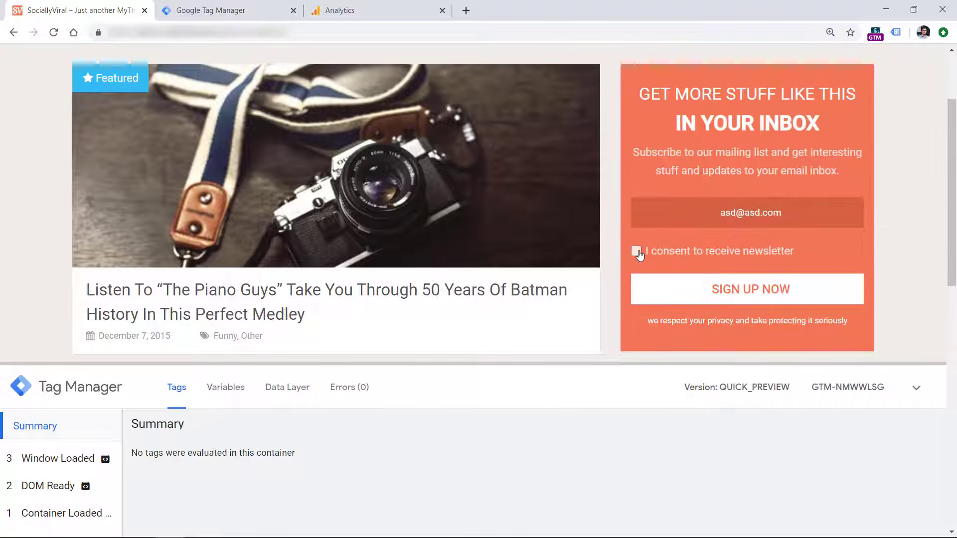
{"action": "left_click", "coordinate": [636, 251]}
{"action": "left_click", "coordinate": [748, 289]}
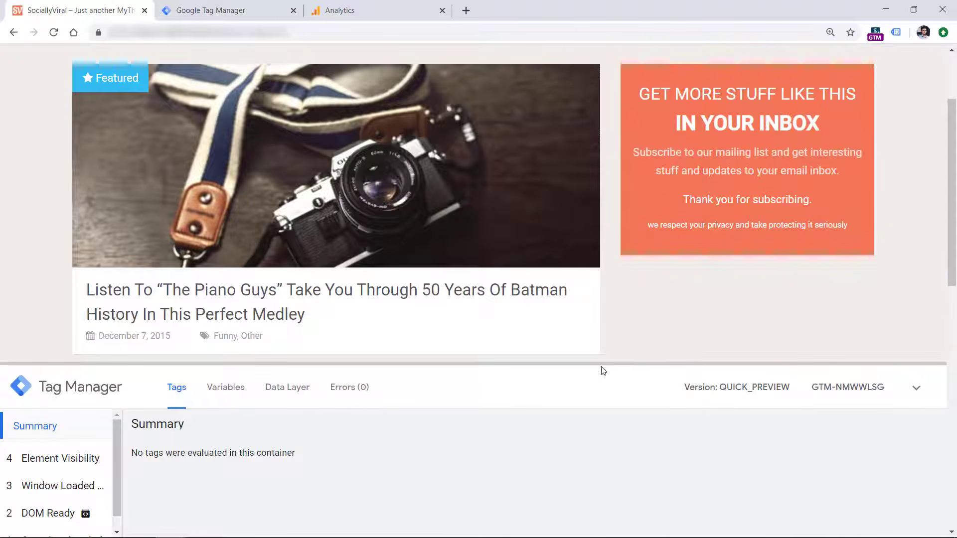
Examine the Element Visibility event's data layer in the preview pane, checking the gtm.elementClasses value
{"action": "left_click_drag", "start_coordinate": [603, 369], "coordinate": [596, 279]}
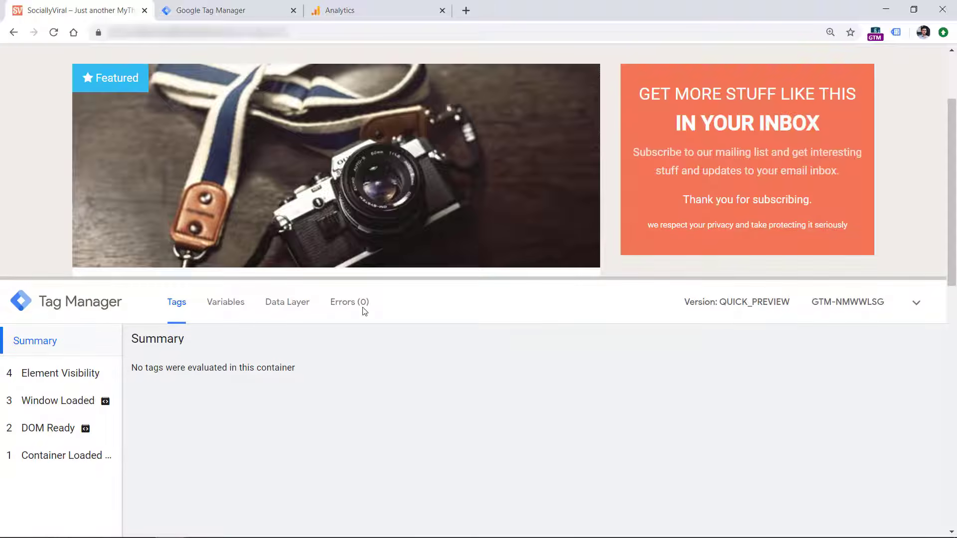
{"action": "left_click", "coordinate": [60, 381]}
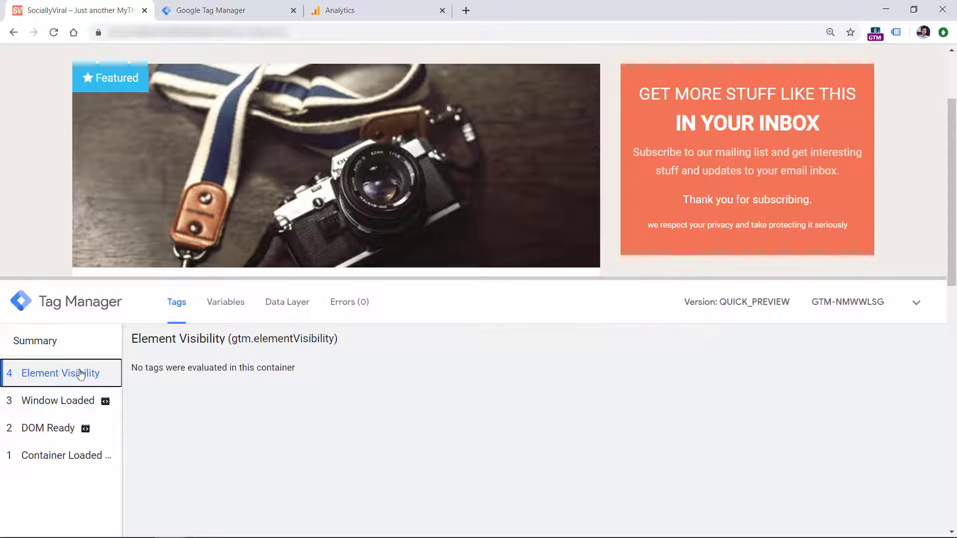
{"action": "left_click", "coordinate": [264, 310]}
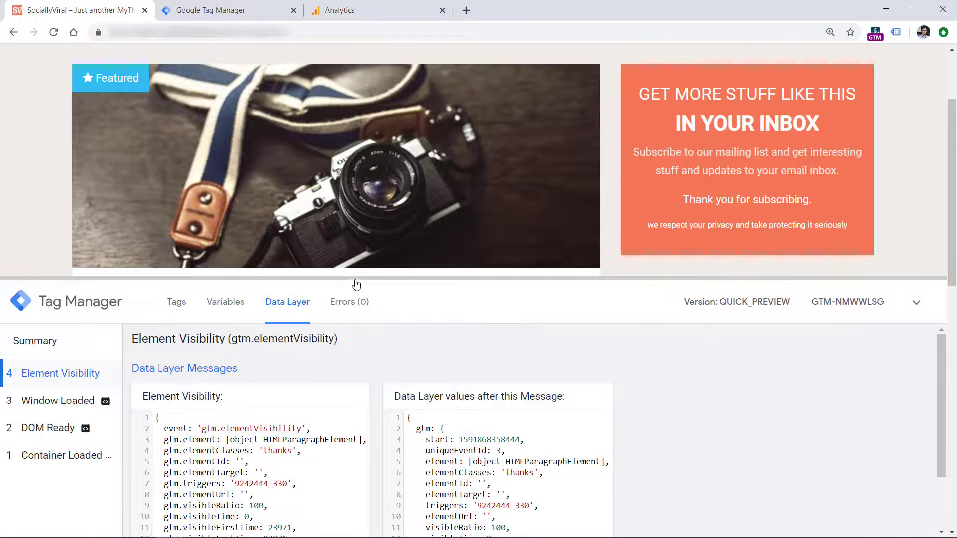
{"action": "left_click_drag", "start_coordinate": [356, 285], "coordinate": [355, 183]}
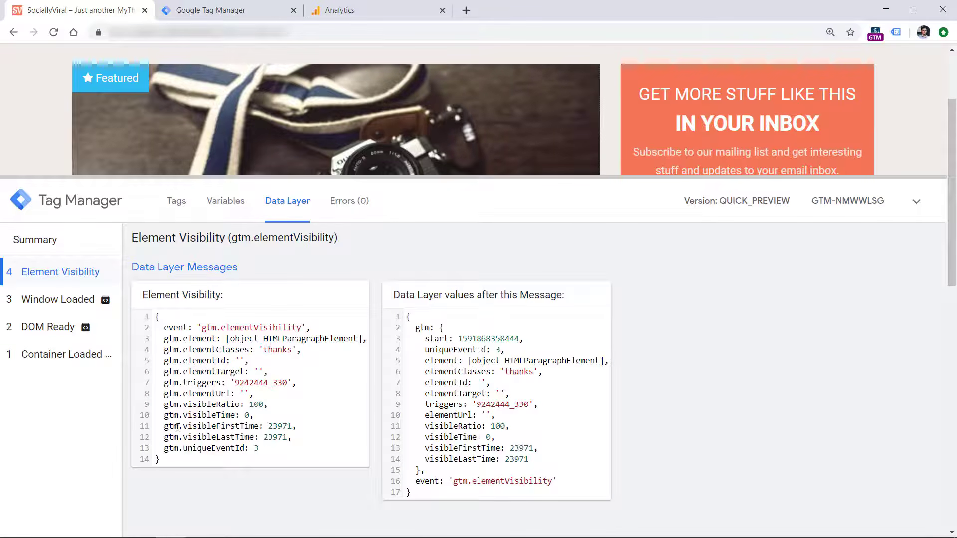
{"action": "double_click", "coordinate": [280, 350]}
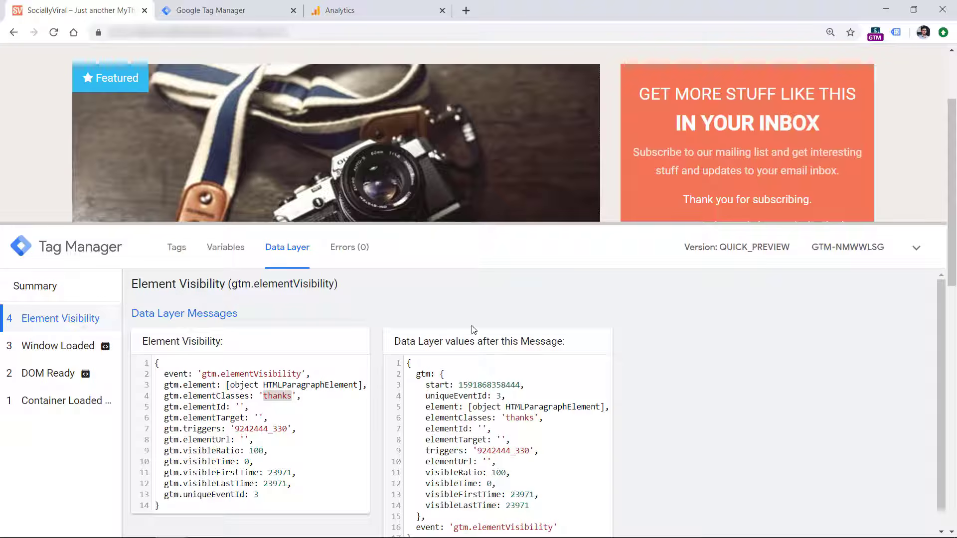
{"action": "left_click_drag", "start_coordinate": [883, 224], "coordinate": [875, 366]}
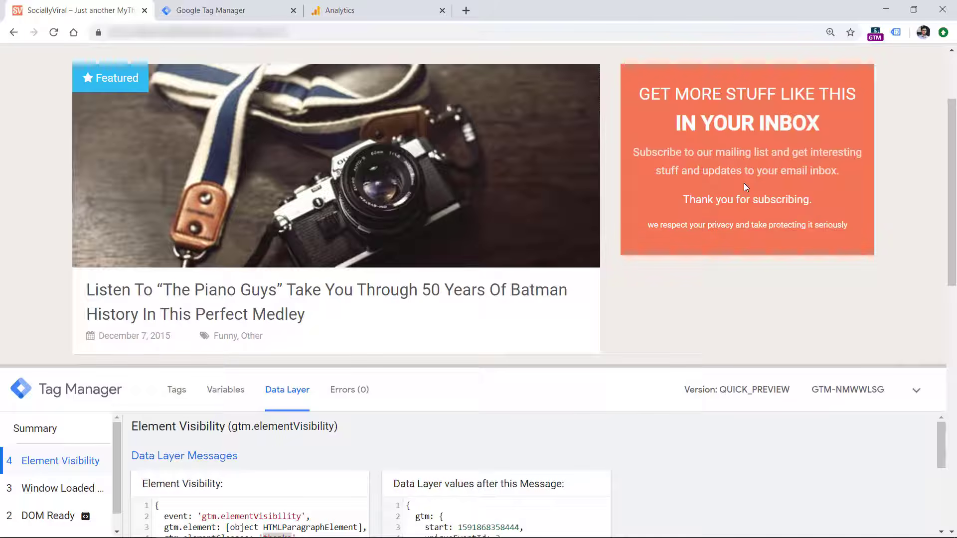
Create a new Google Analytics: Universal Analytics tag in Google Tag Manager with the track type Event
{"action": "key", "text": "ctrl+Tab"}
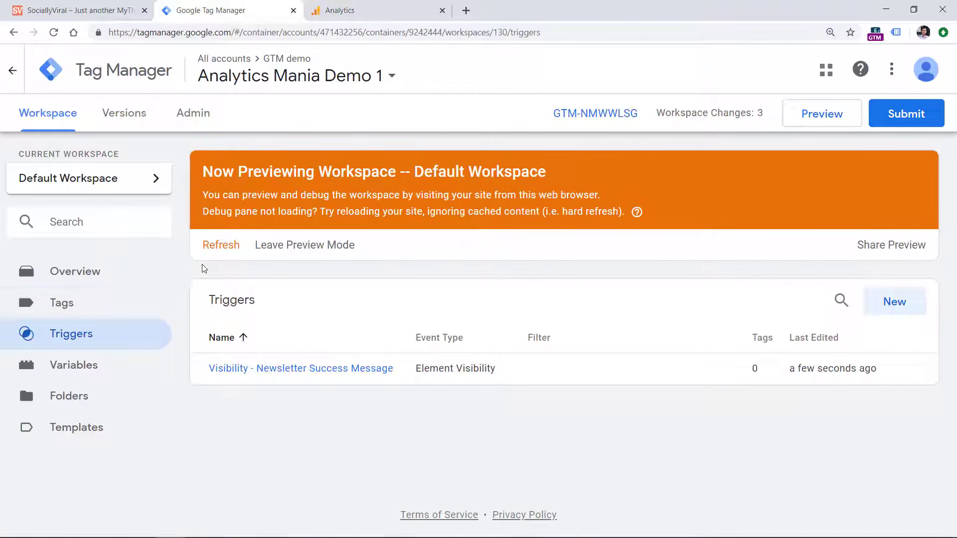
{"action": "left_click", "coordinate": [76, 307]}
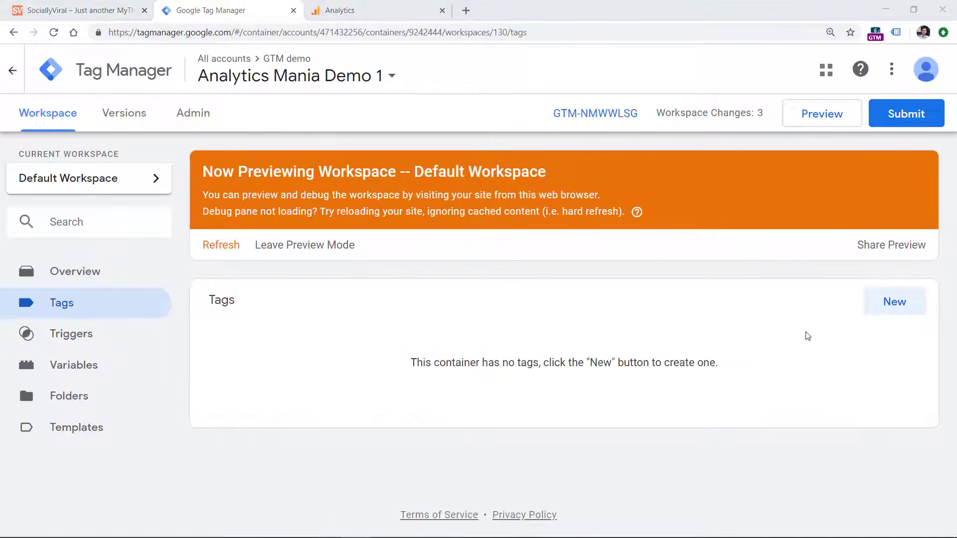
{"action": "left_click", "coordinate": [892, 299]}
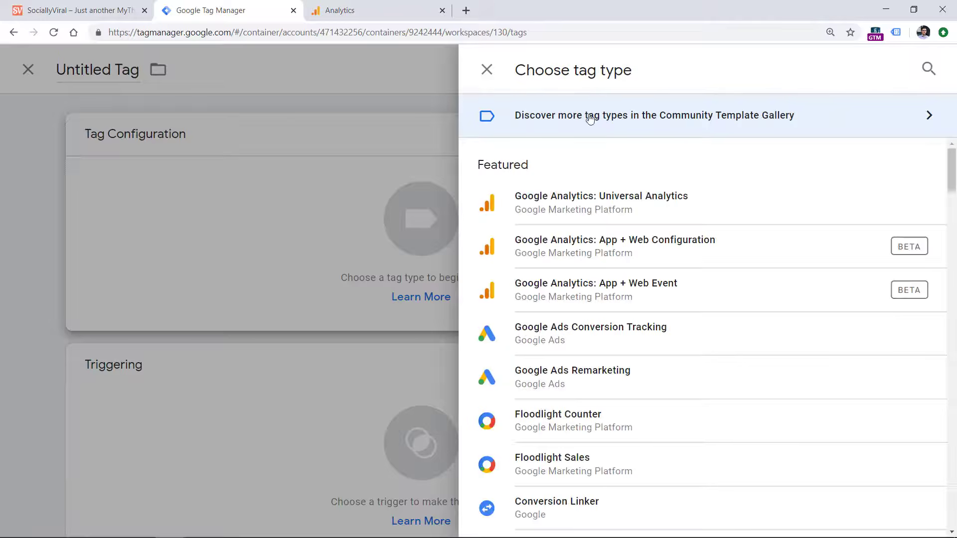
{"action": "left_click", "coordinate": [625, 196]}
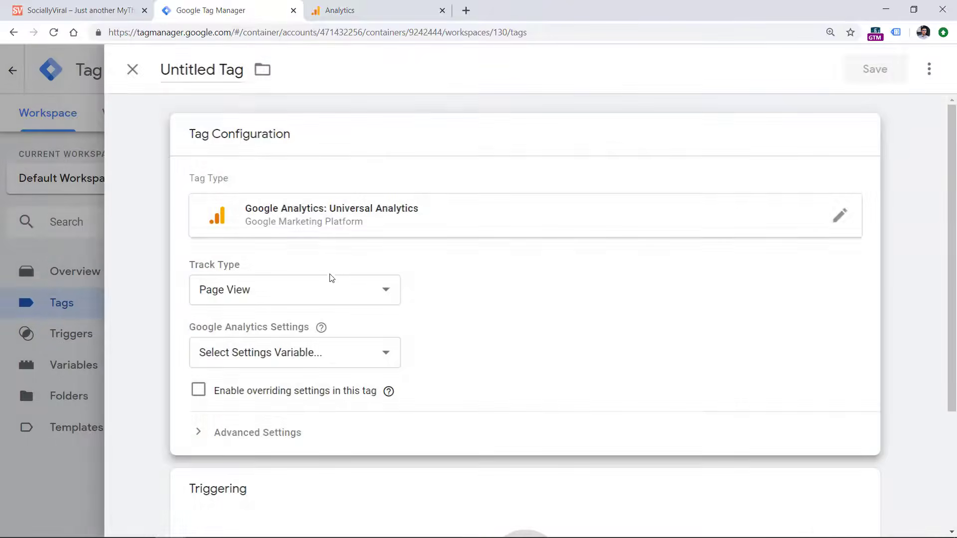
{"action": "left_click", "coordinate": [278, 294]}
{"action": "left_click", "coordinate": [278, 328]}
Set the event tag's Category to "form submission" and its Action to "newsletter"
{"action": "left_click", "coordinate": [282, 375]}
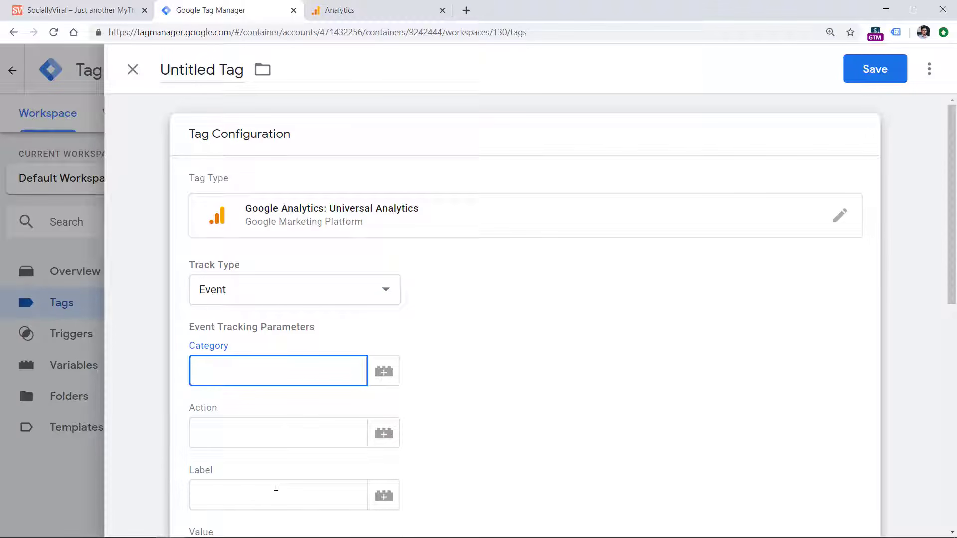
{"action": "left_click", "coordinate": [274, 371]}
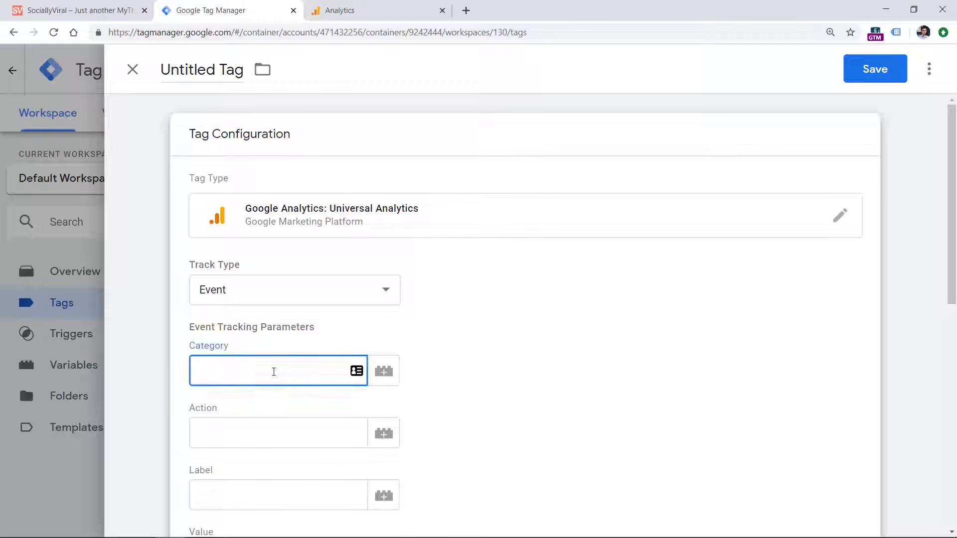
{"action": "type", "text": "form submission"}
{"action": "left_click", "coordinate": [281, 426]}
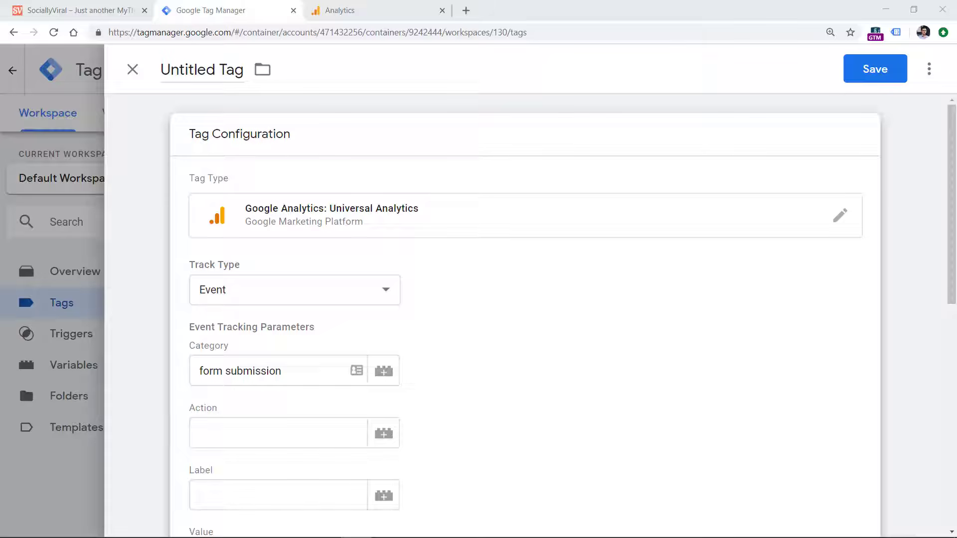
{"action": "left_click", "coordinate": [232, 433]}
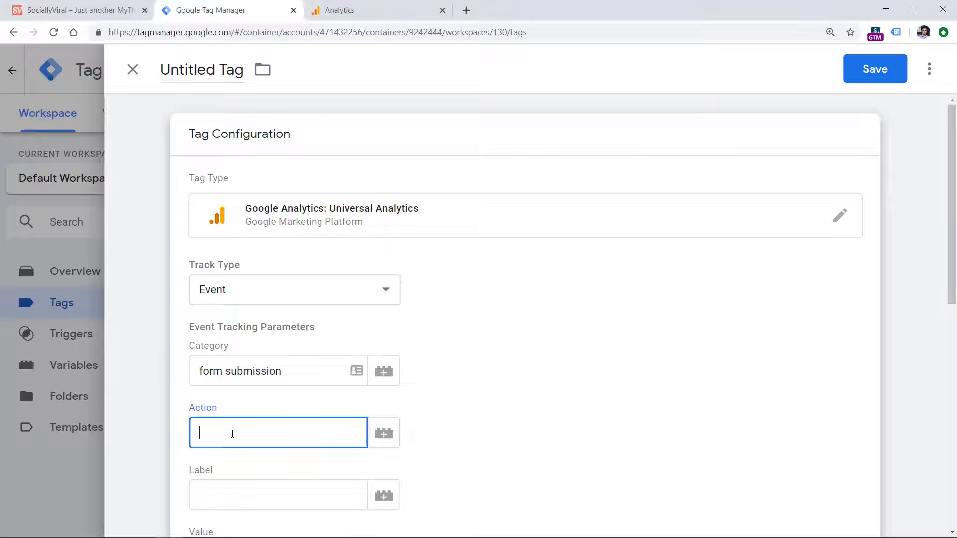
{"action": "type", "text": "newsletter"}
Assign the existing GA Settings variable to the tag as its Google Analytics Settings
{"action": "scroll", "coordinate": [295, 327], "scroll_direction": "down", "scroll_amount": 4}
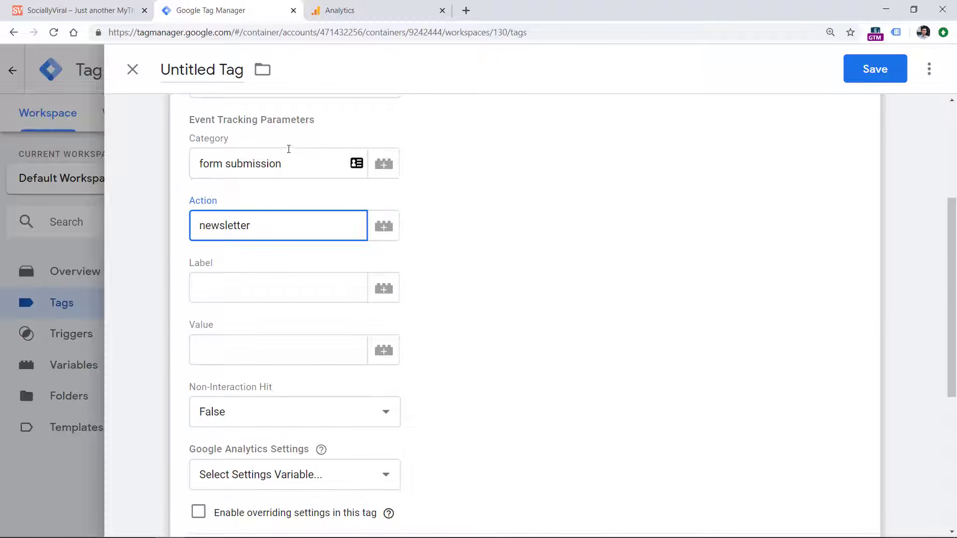
{"action": "scroll", "coordinate": [425, 342], "scroll_direction": "down", "scroll_amount": 6}
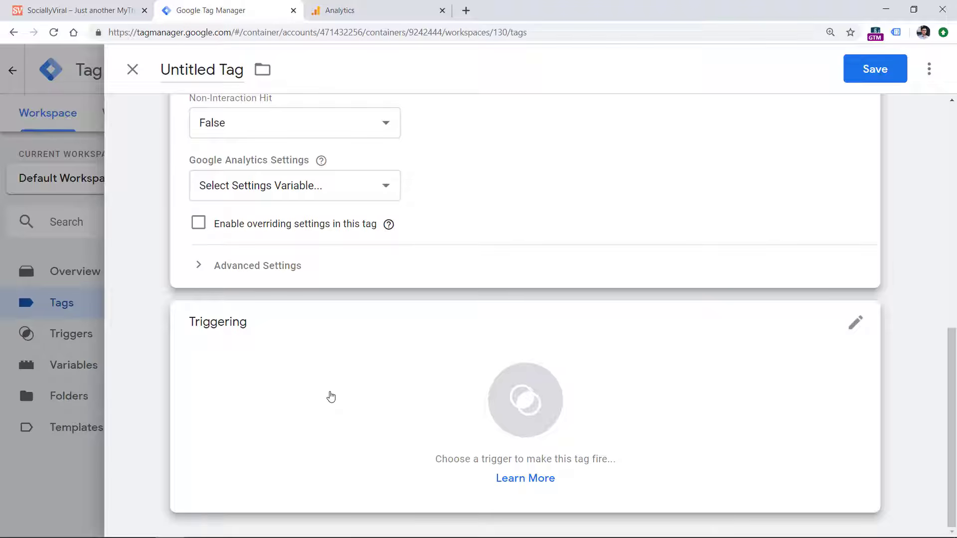
{"action": "scroll", "coordinate": [339, 359], "scroll_direction": "up", "scroll_amount": 4}
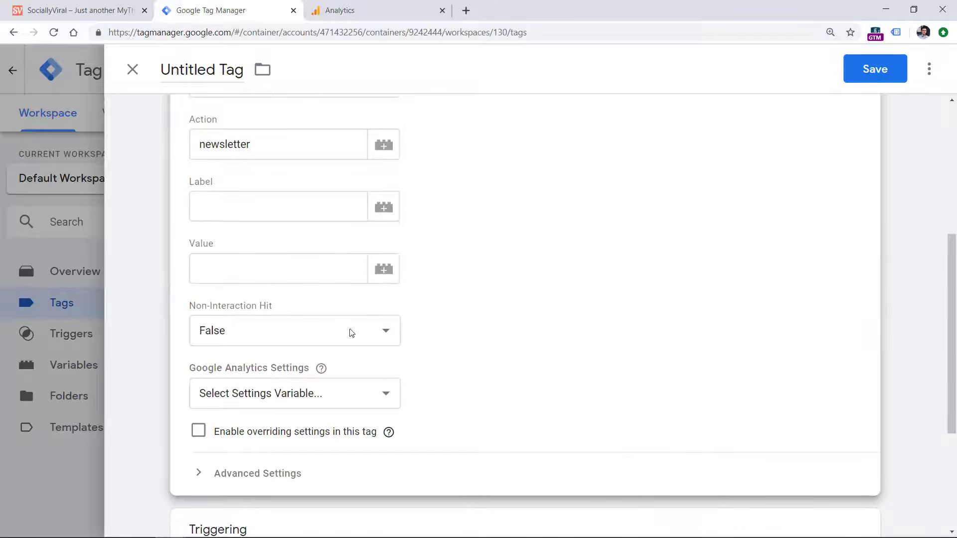
{"action": "left_click", "coordinate": [277, 395]}
{"action": "left_click", "coordinate": [285, 429]}
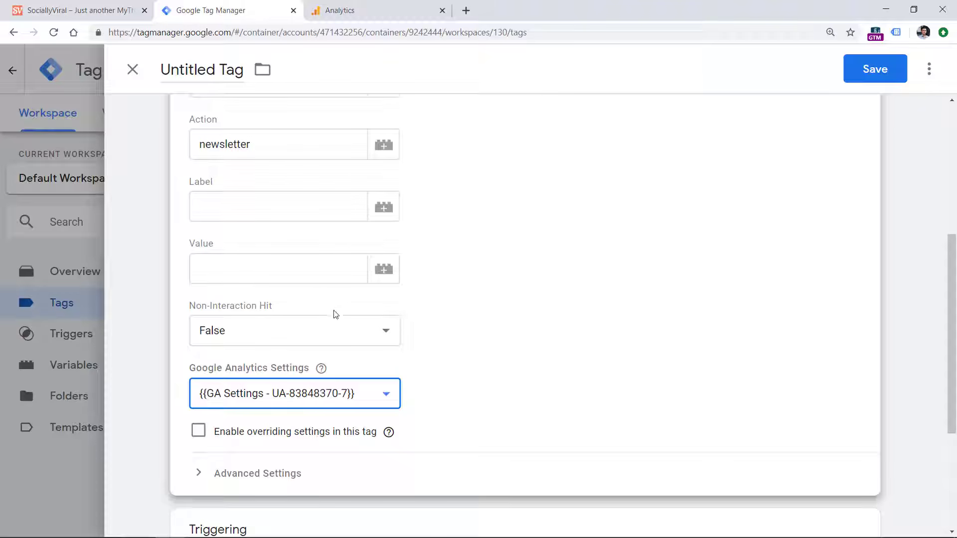
Add "Visibility - Newsletter Success Message" as the tag's firing trigger
{"action": "scroll", "coordinate": [456, 233], "scroll_direction": "down", "scroll_amount": 4}
{"action": "left_click", "coordinate": [264, 380]}
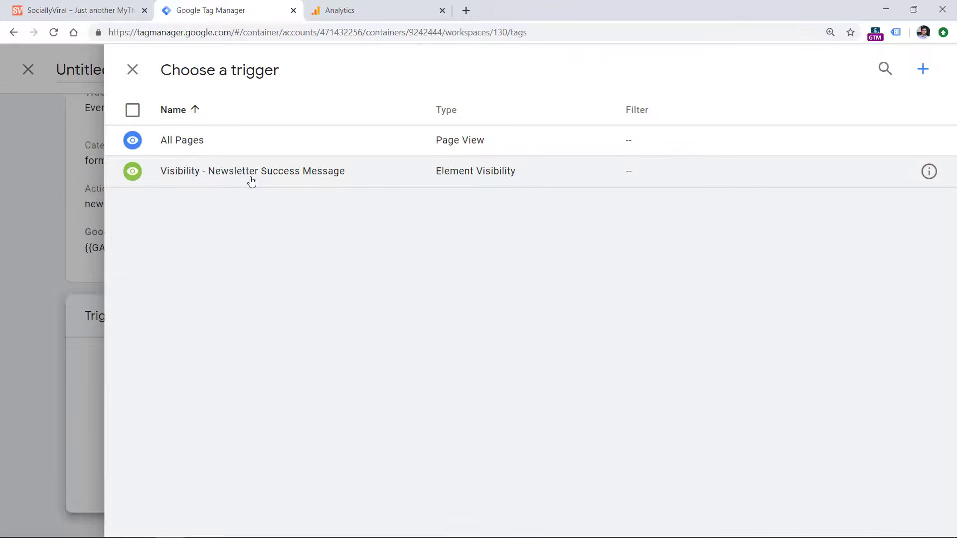
{"action": "left_click", "coordinate": [252, 172]}
Name the tag "GA event - newsletter subscription" and save it
{"action": "left_click", "coordinate": [203, 74]}
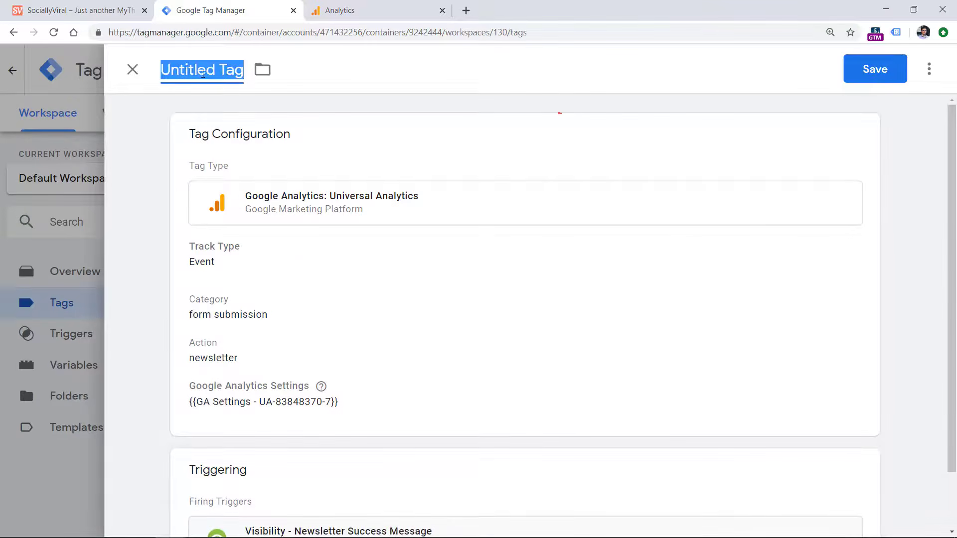
{"action": "type", "text": "GA event - newsletter subscription"}
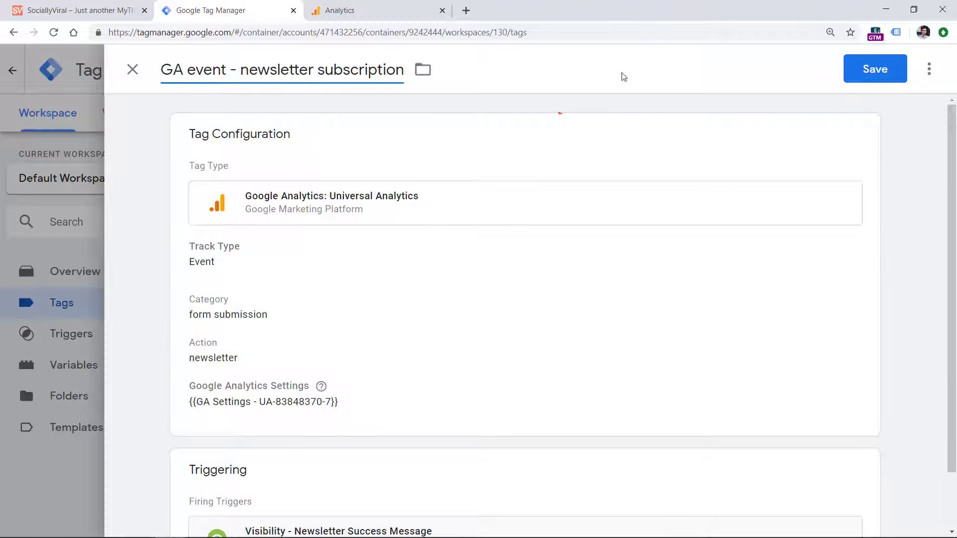
{"action": "left_click", "coordinate": [874, 69]}
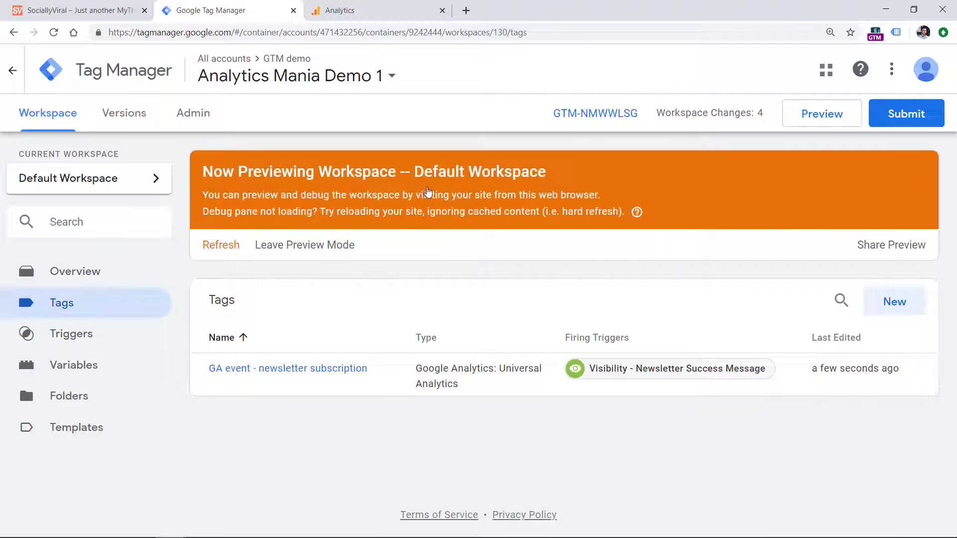
Refresh the preview mode to include the new tag, and reload the website
{"action": "left_click", "coordinate": [221, 247]}
{"action": "left_click", "coordinate": [75, 10]}
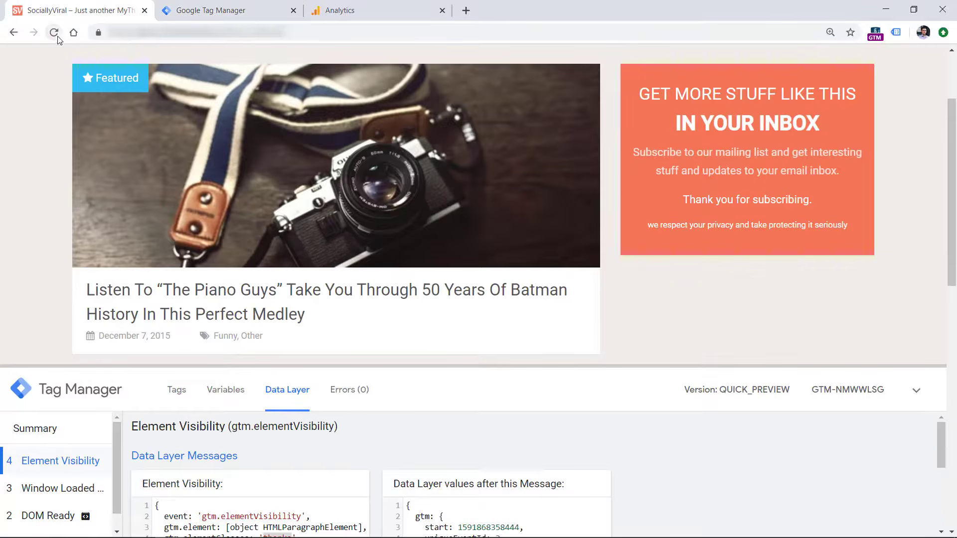
{"action": "left_click", "coordinate": [53, 33]}
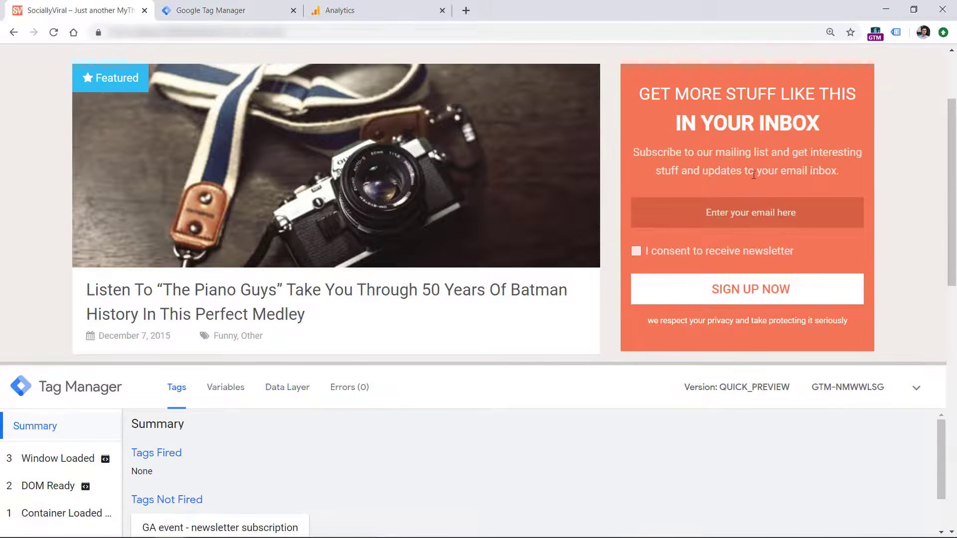
Fill in the newsletter form with a test e-mail address, give consent to receive the newsletter, and sign up
{"action": "left_click", "coordinate": [740, 213]}
{"action": "type", "text": "asd@asd.com"}
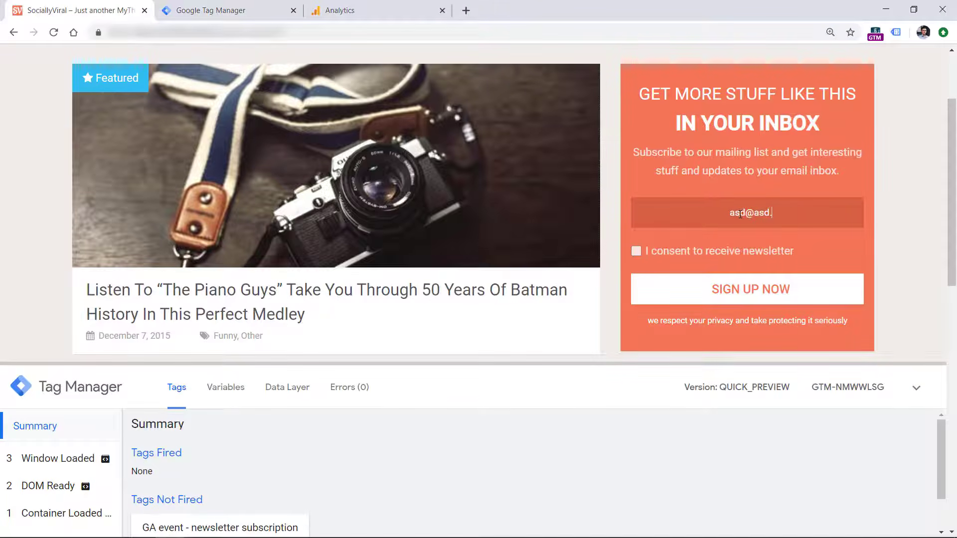
{"action": "left_click", "coordinate": [636, 251]}
{"action": "left_click", "coordinate": [695, 298]}
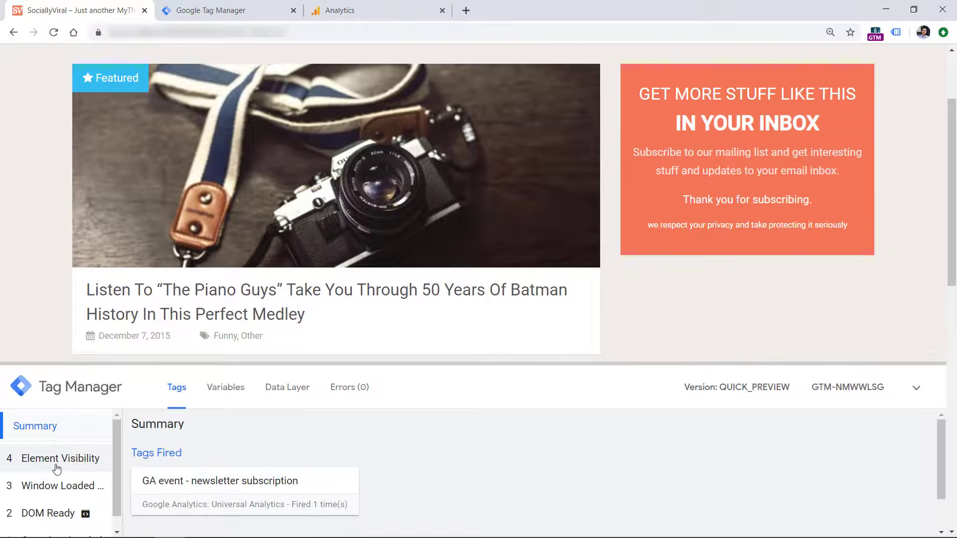
Inspect the "GA event - newsletter subscription" tag under the Element Visibility event in an enlarged preview pane, including its full properties and firing triggers
{"action": "left_click", "coordinate": [56, 466]}
{"action": "left_click_drag", "start_coordinate": [48, 346], "coordinate": [48, 209]}
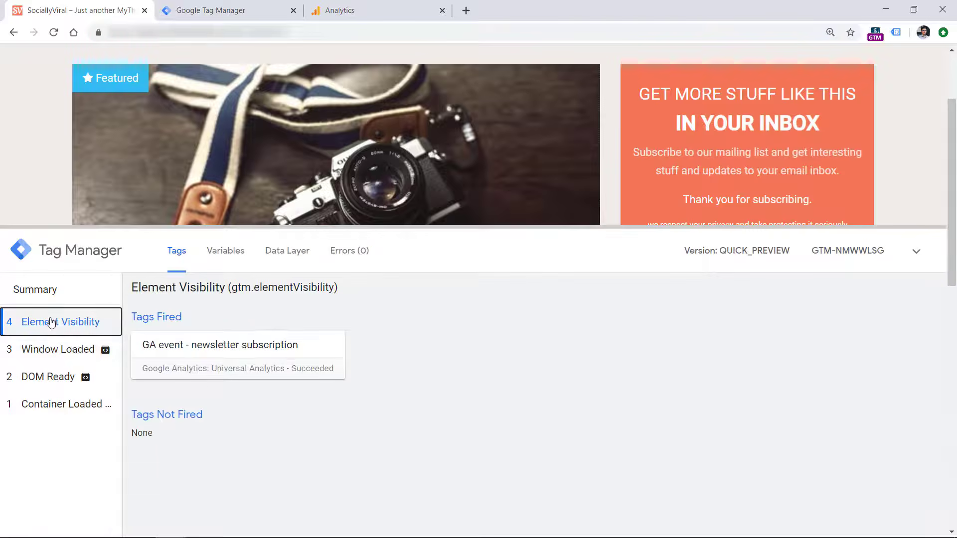
{"action": "left_click", "coordinate": [231, 344]}
{"action": "left_click", "coordinate": [289, 516]}
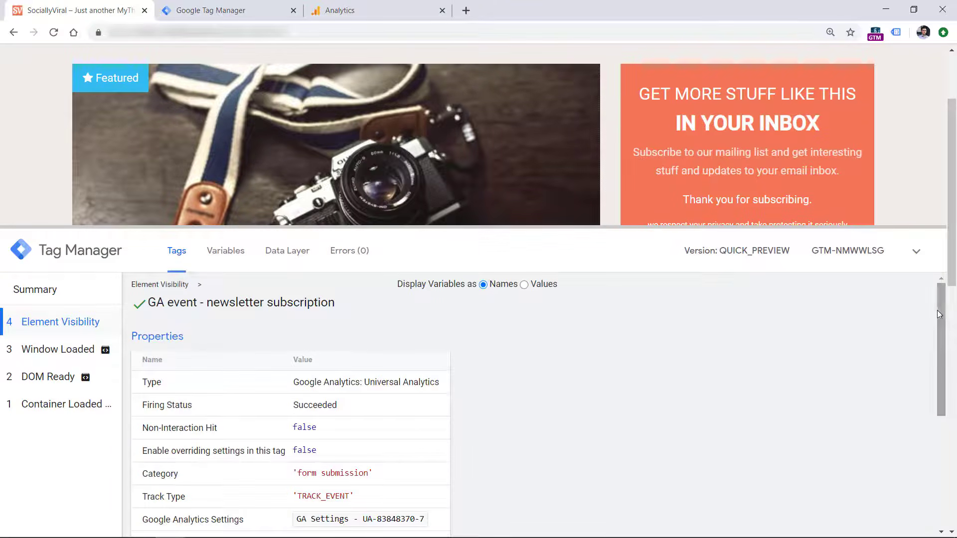
{"action": "scroll", "coordinate": [940, 349], "scroll_direction": "down", "scroll_amount": 2}
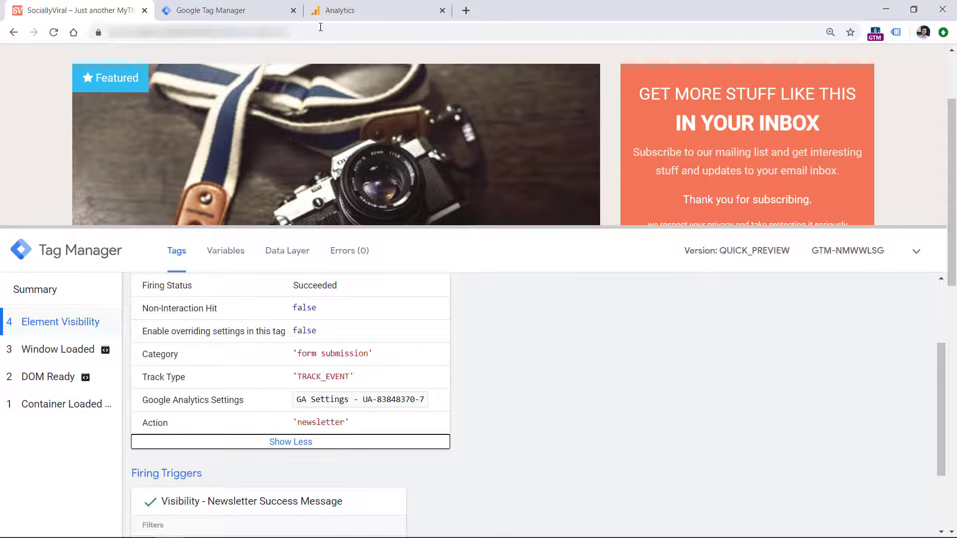
Switch to Google Analytics, check the Realtime Events report for the newsletter event, and expand the Behavior reports
{"action": "left_click", "coordinate": [388, 11]}
{"action": "left_click", "coordinate": [60, 185]}
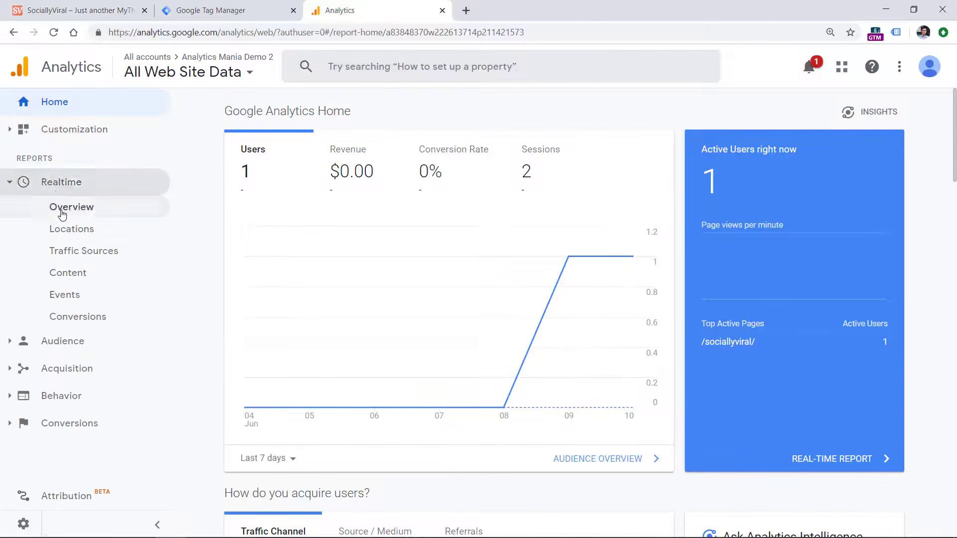
{"action": "left_click", "coordinate": [71, 297]}
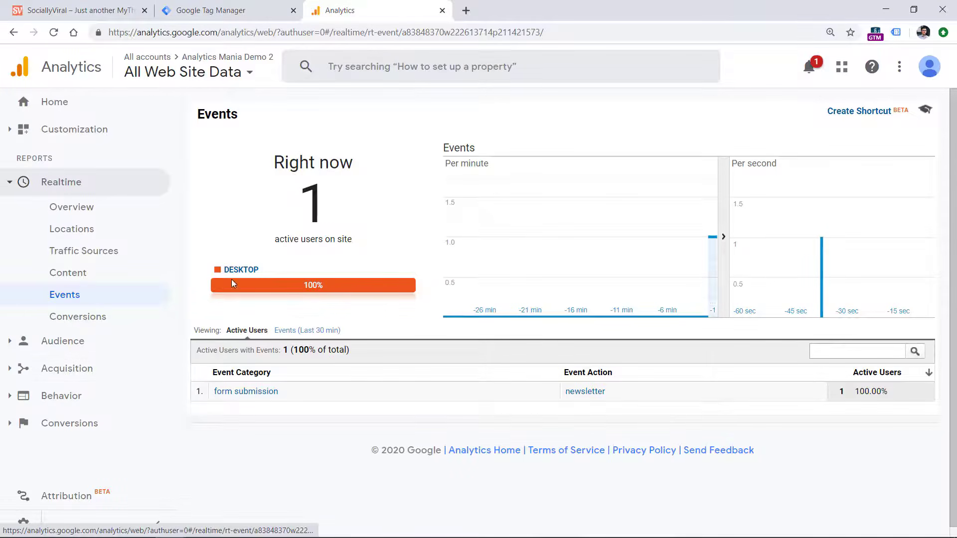
{"action": "left_click", "coordinate": [12, 399]}
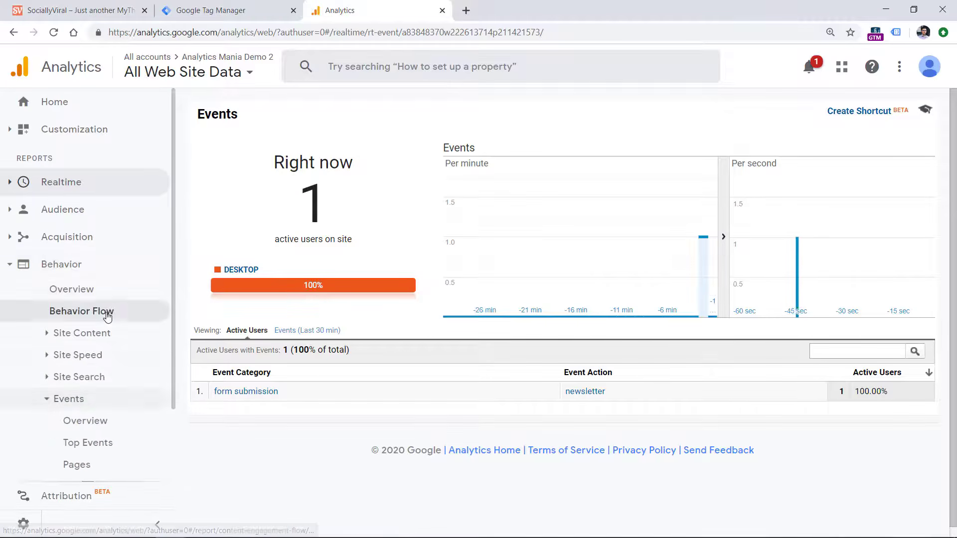